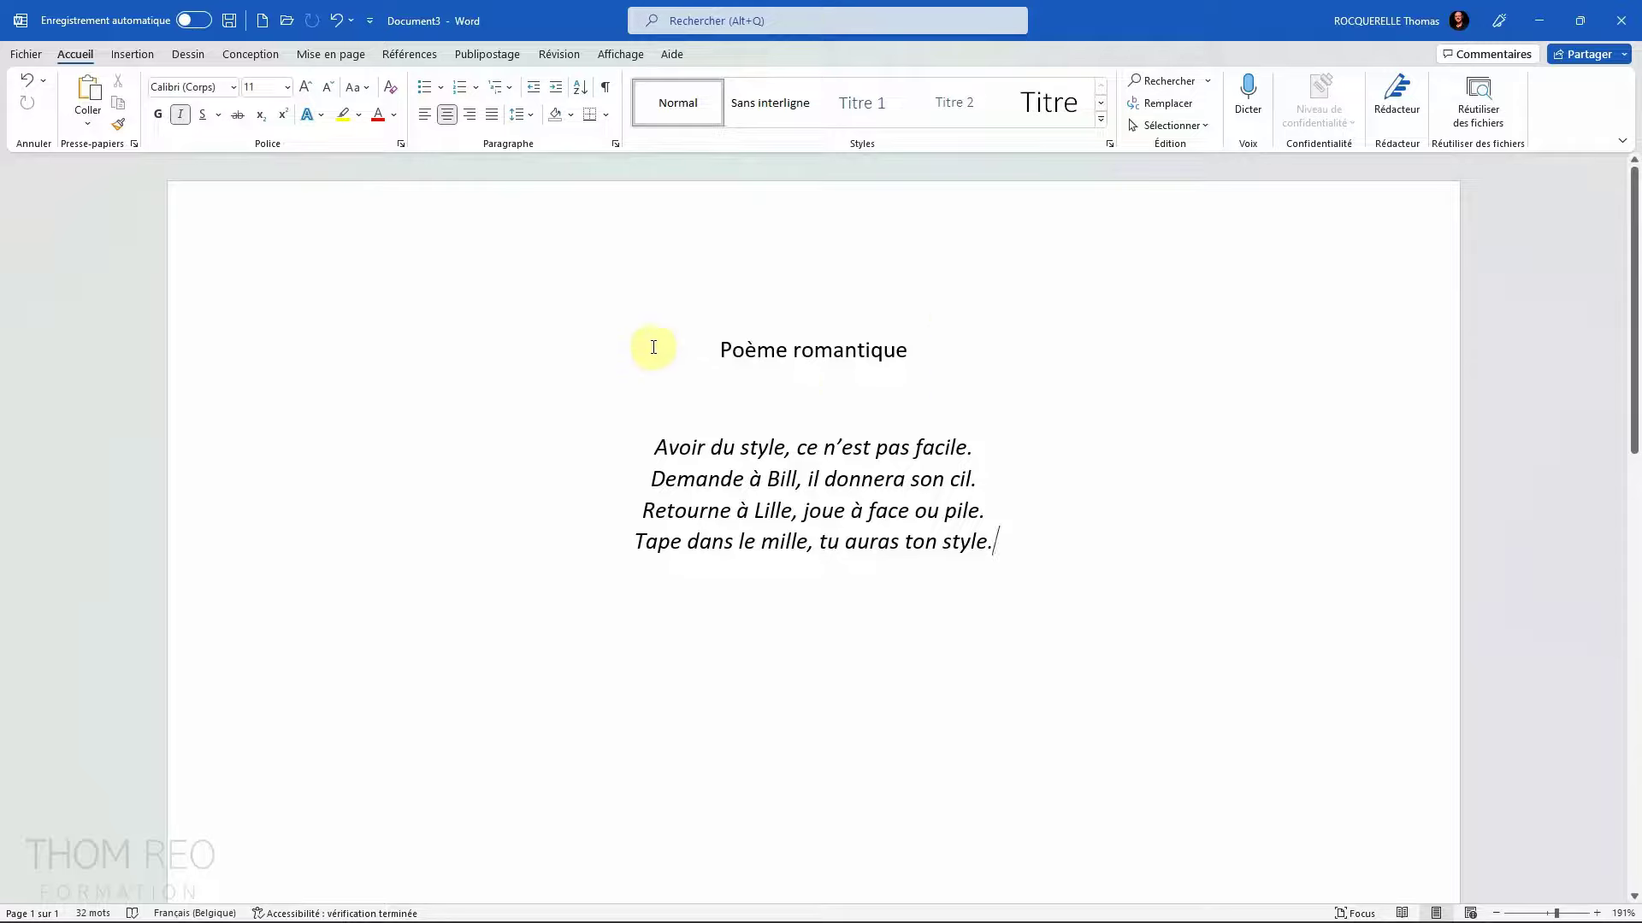
Step: Format the title "Poème romantique" in Aharoni, 36 pt, with a dark blue font colour
{"action": "left_click", "coordinate": [199, 353]}
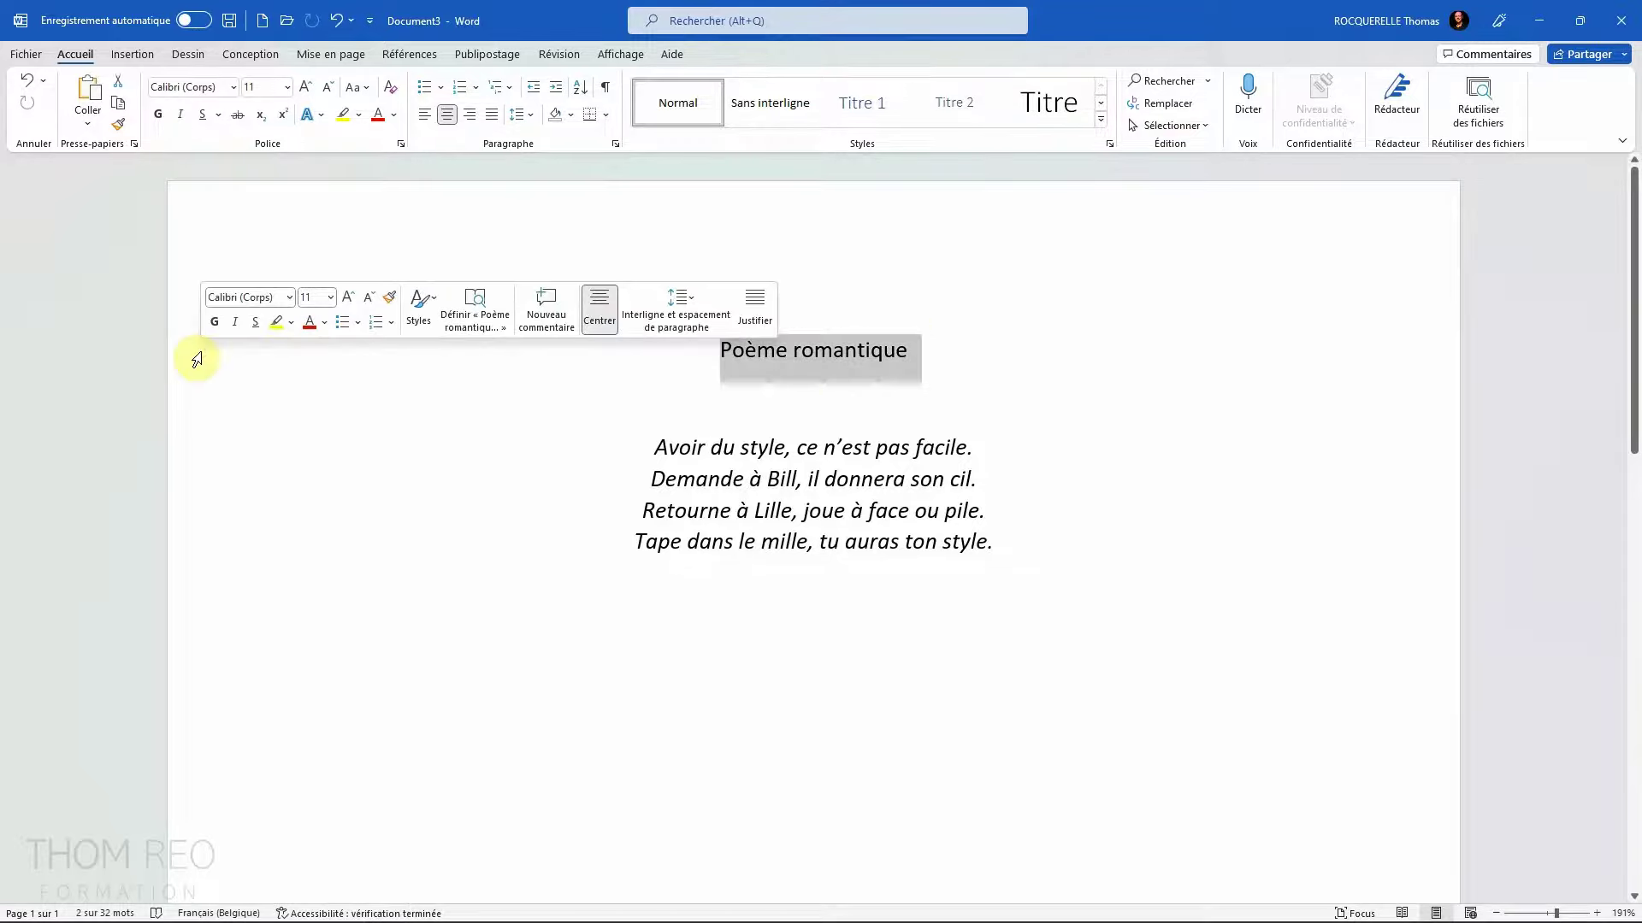
{"action": "left_click", "coordinate": [290, 297]}
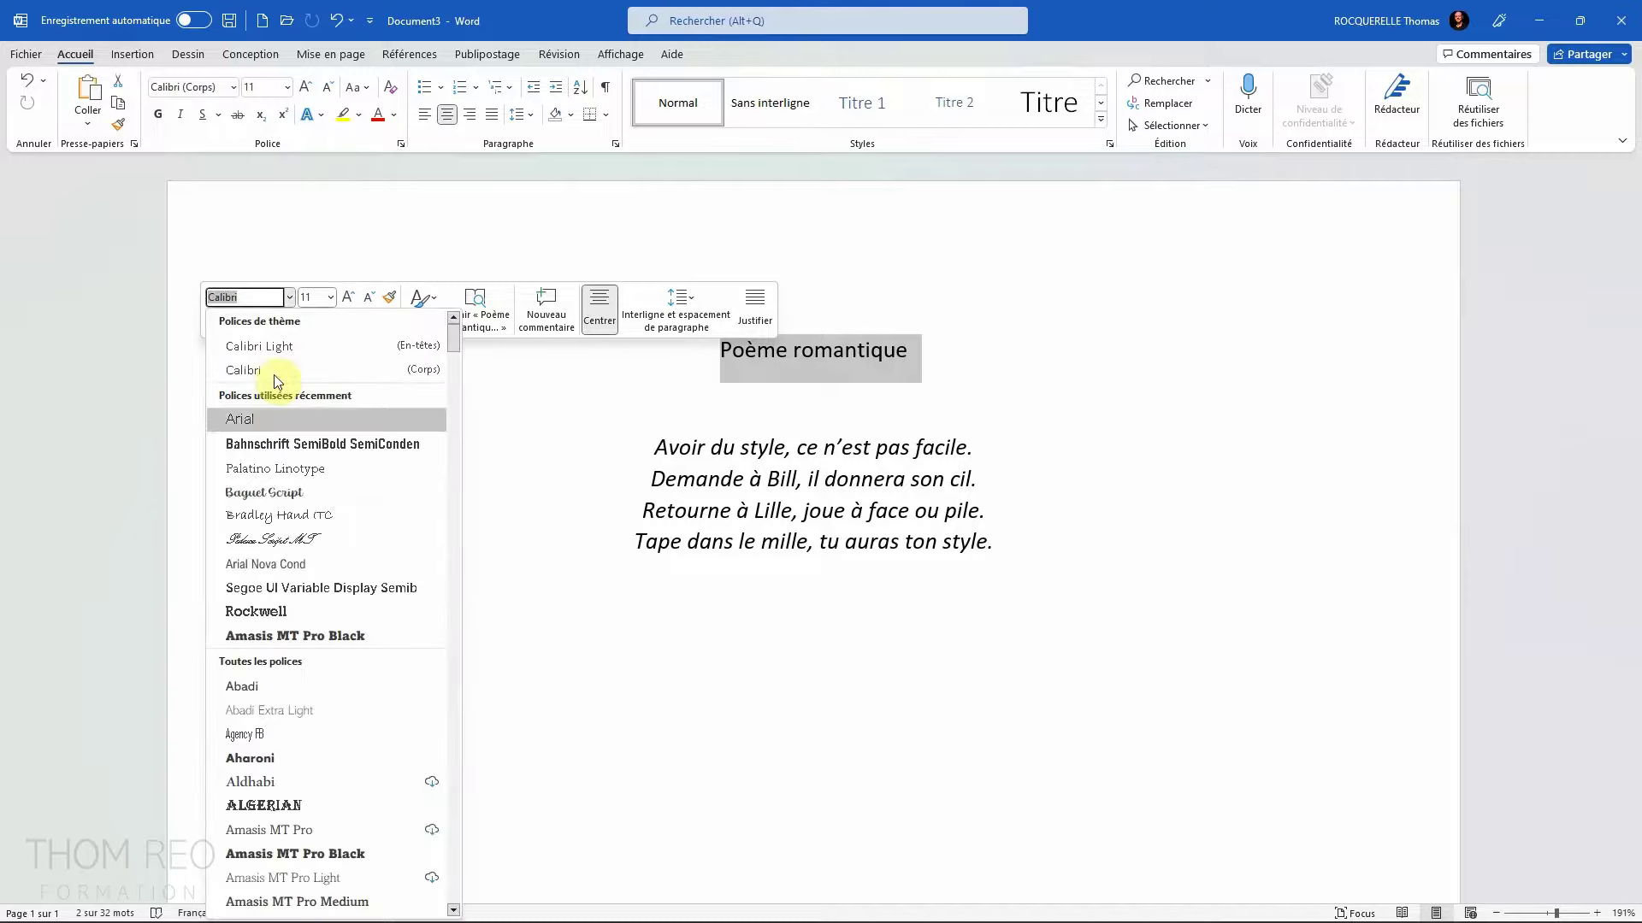
{"action": "left_click", "coordinate": [250, 758]}
{"action": "left_click", "coordinate": [330, 297]}
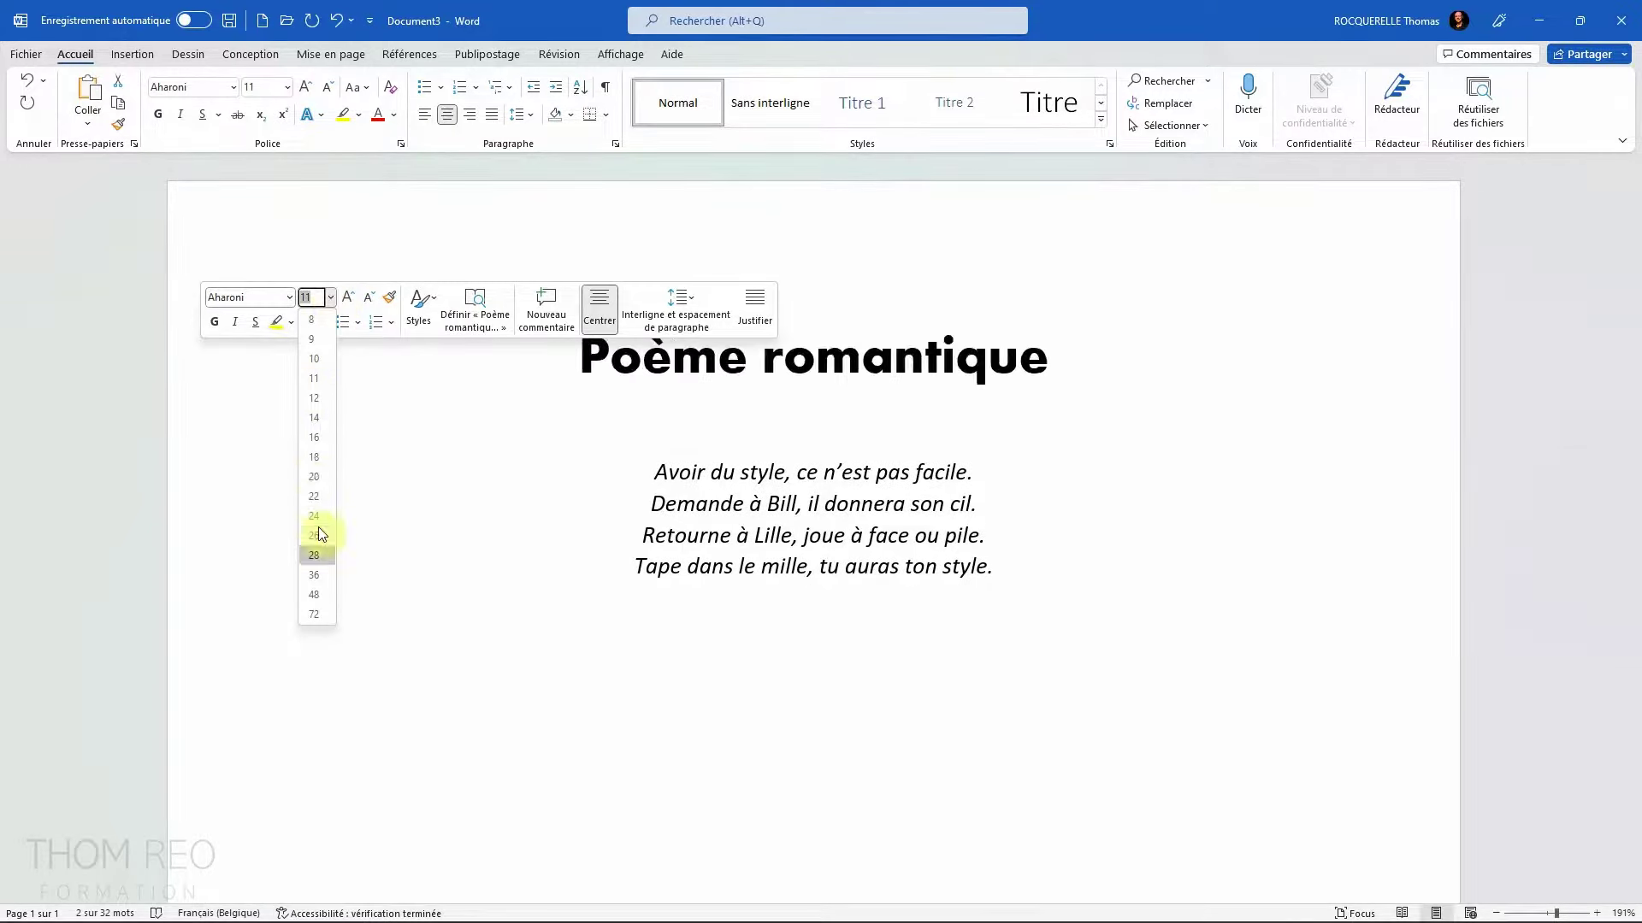
{"action": "left_click", "coordinate": [318, 527]}
{"action": "left_click", "coordinate": [325, 322]}
{"action": "left_click", "coordinate": [360, 380]}
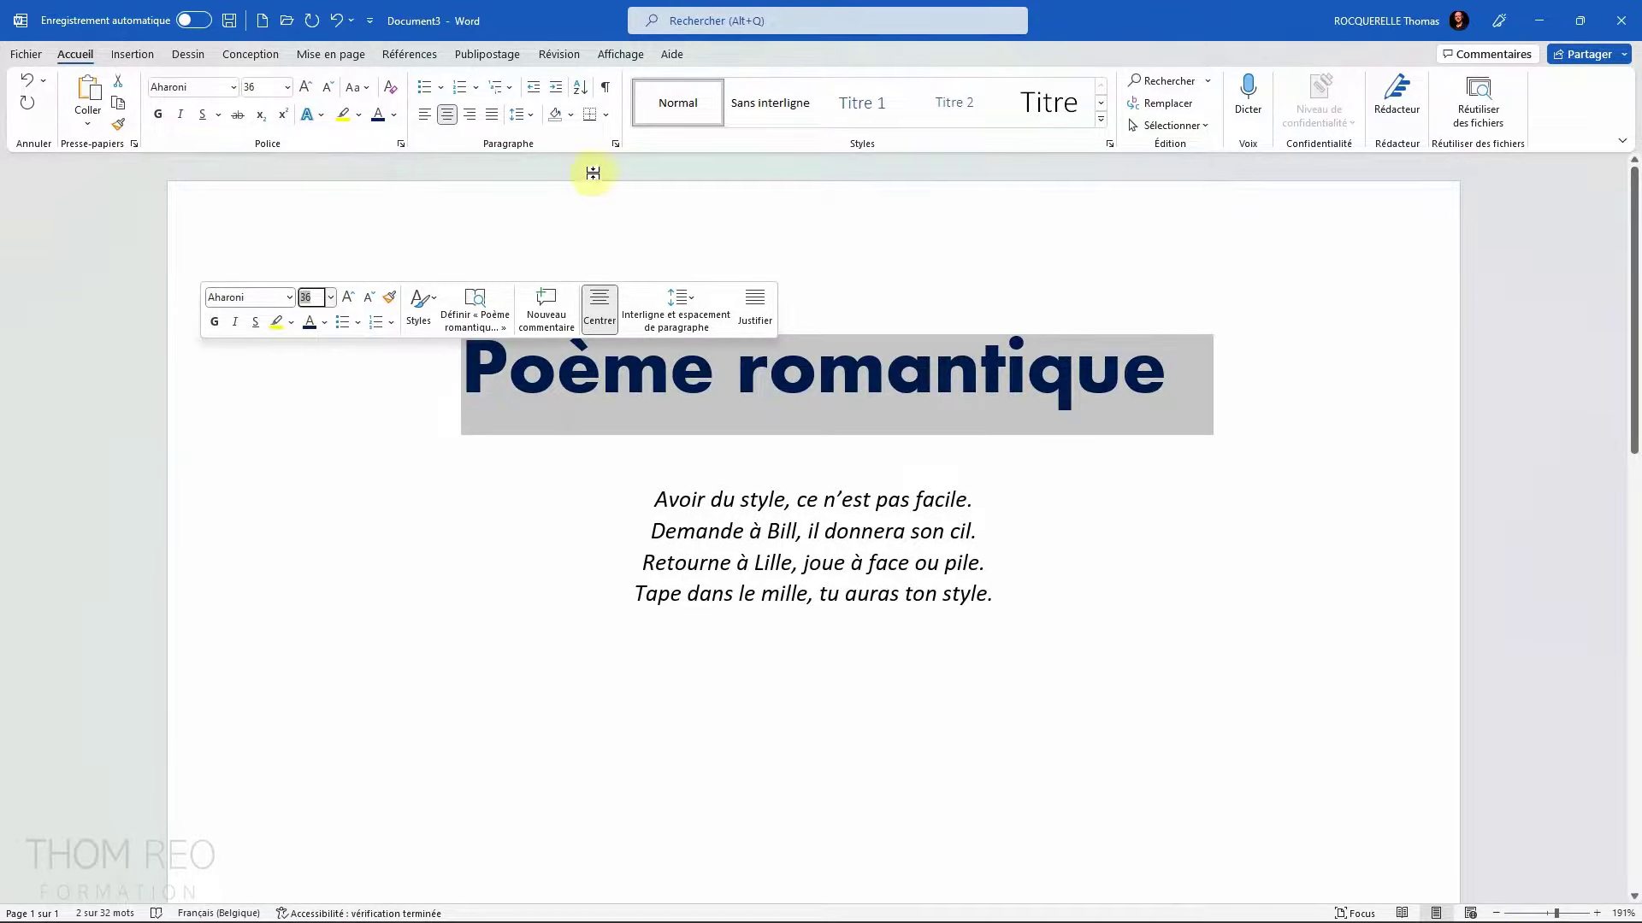
Step: Add a dark blue box border (Encadrement) to the title, applied to the text rather than the paragraph
{"action": "left_click", "coordinate": [607, 114]}
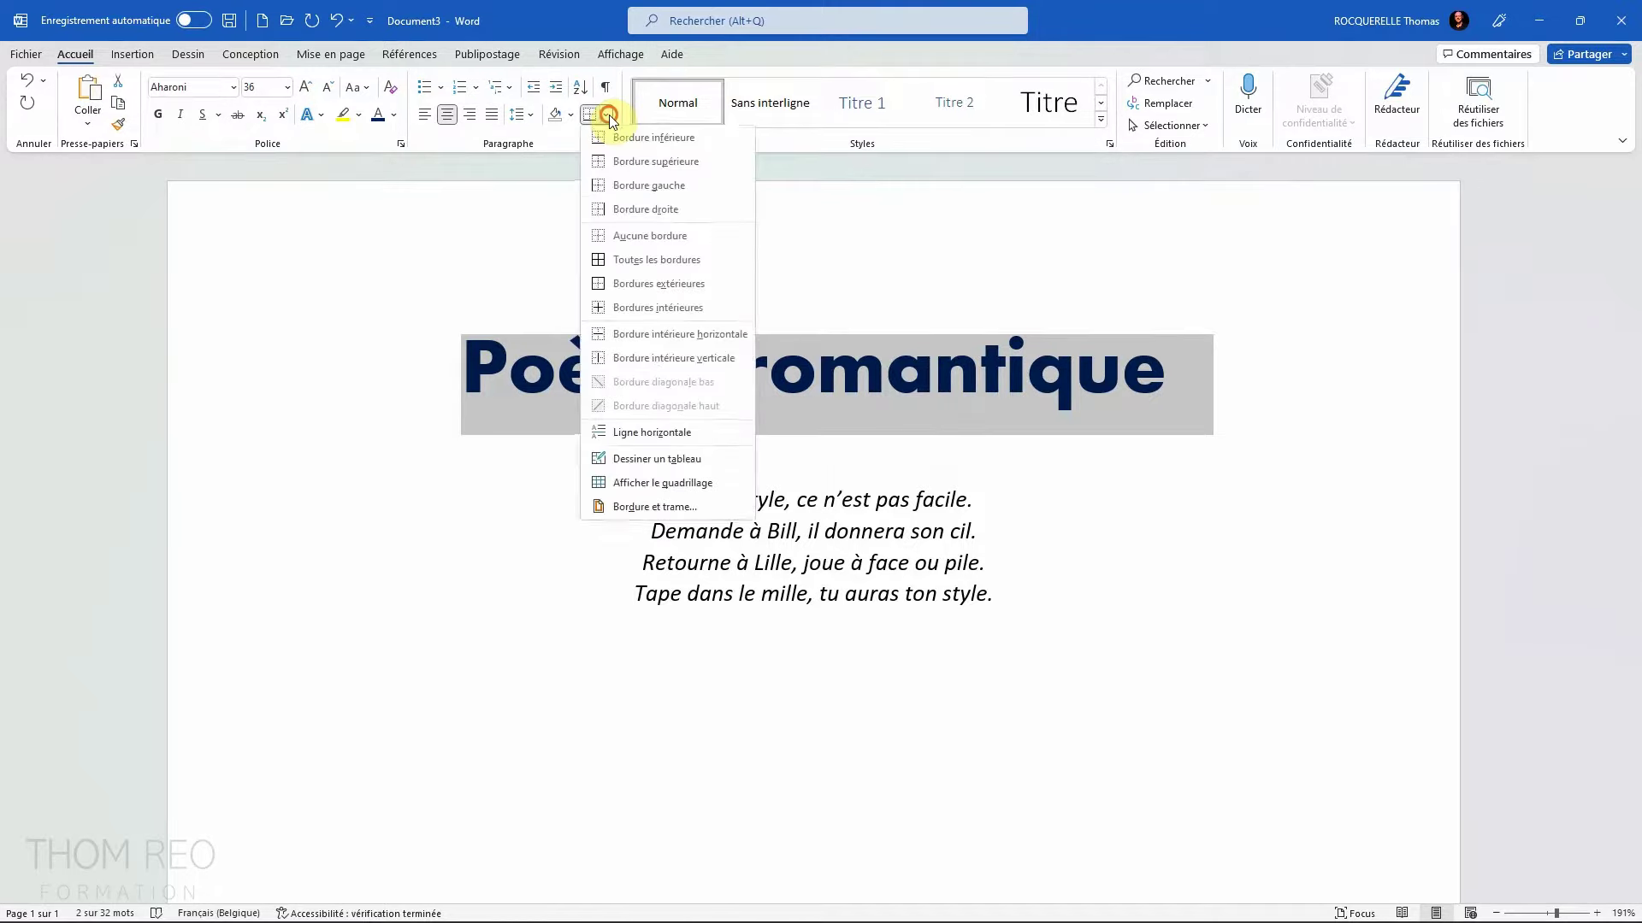
{"action": "left_click", "coordinate": [619, 506]}
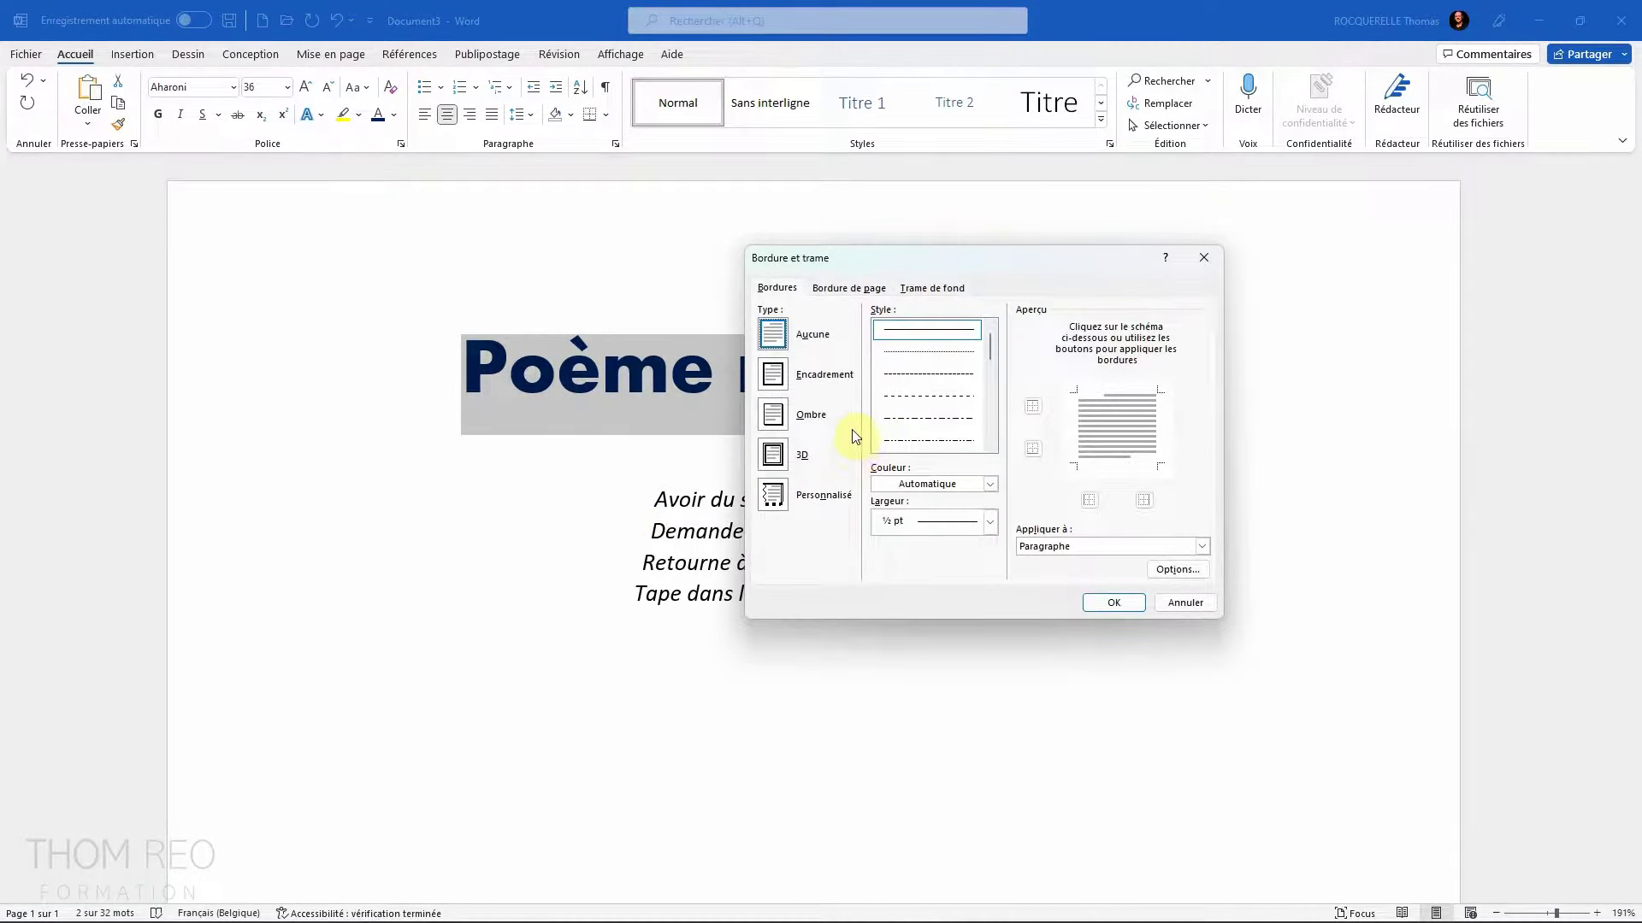
{"action": "left_click", "coordinate": [778, 379]}
{"action": "left_click", "coordinate": [932, 484]}
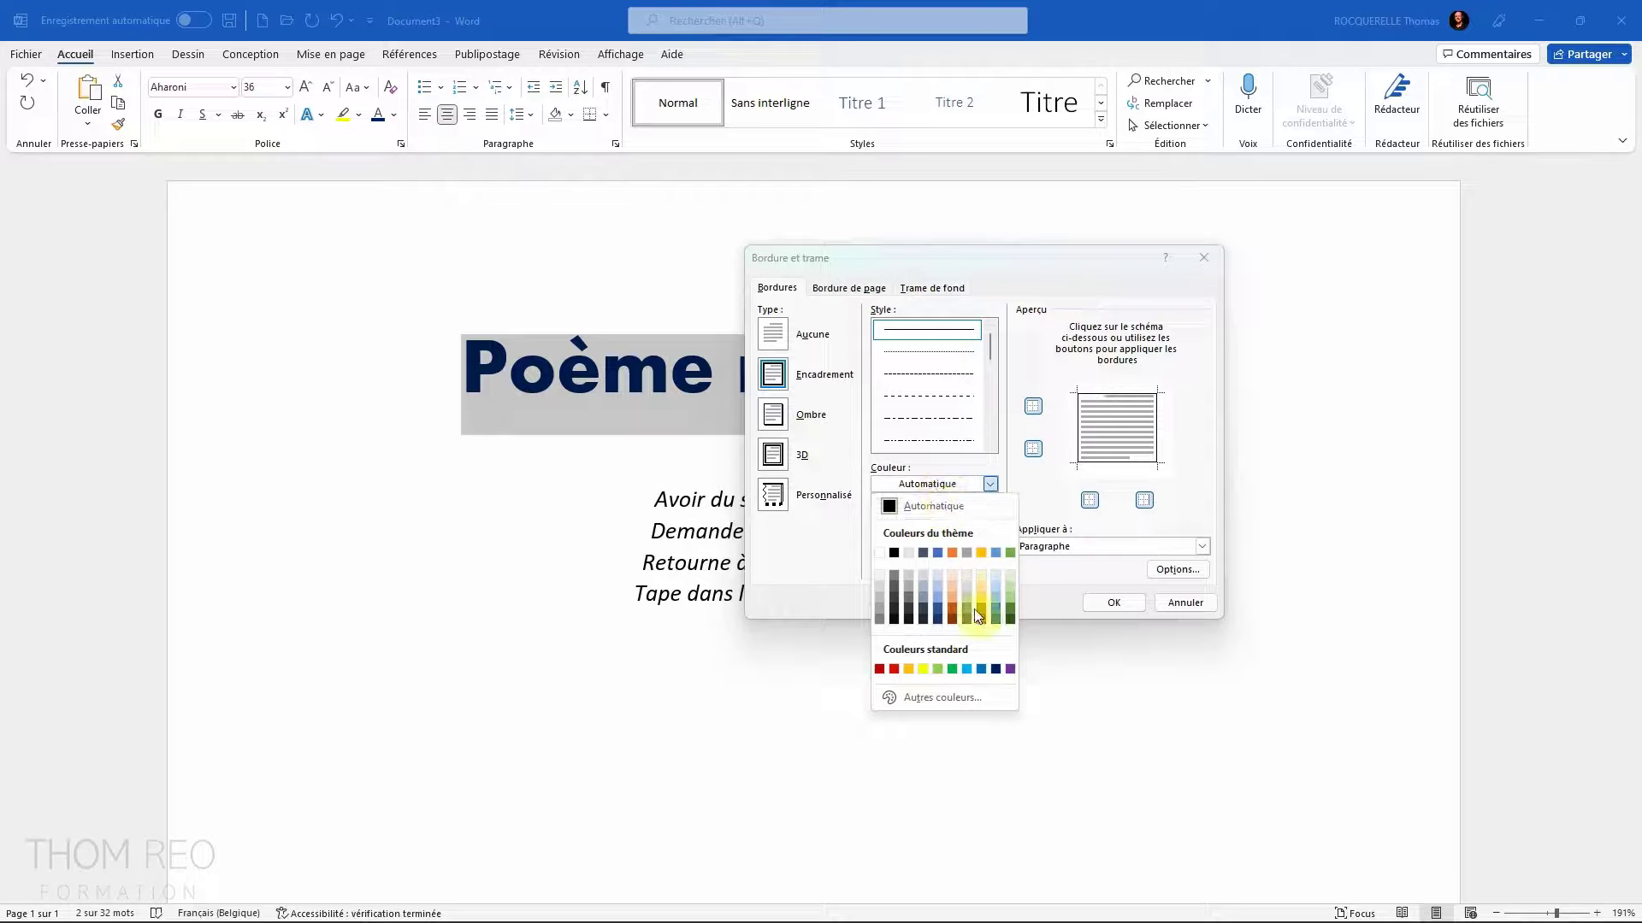
{"action": "left_click", "coordinate": [999, 670]}
{"action": "left_click", "coordinate": [1069, 546]}
{"action": "left_click", "coordinate": [1069, 562]}
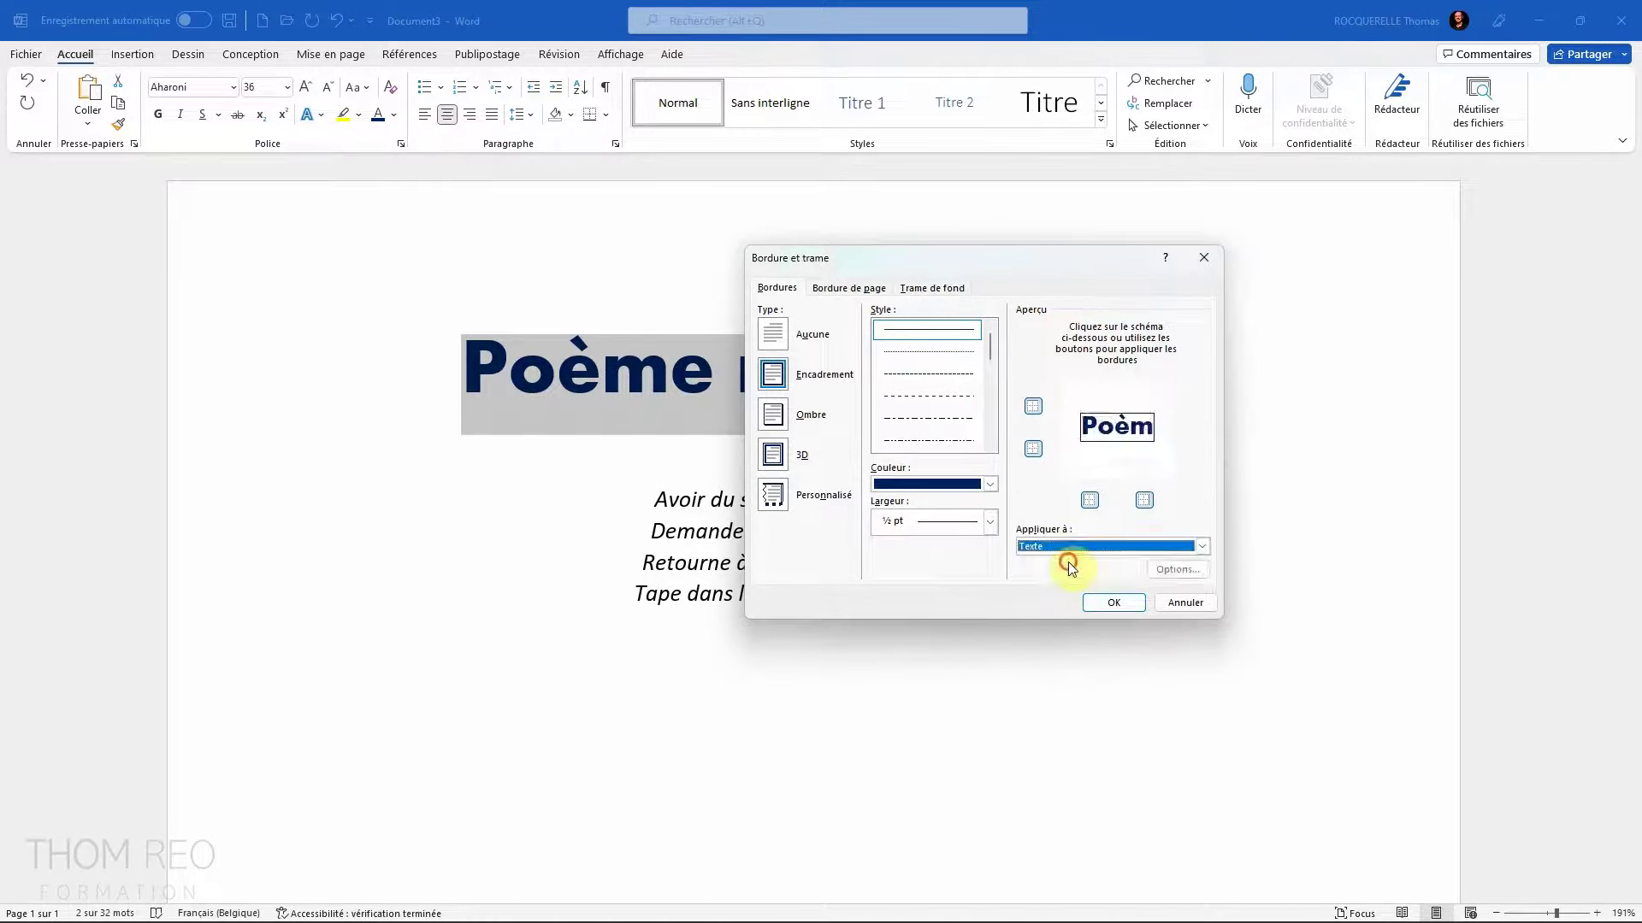
{"action": "left_click", "coordinate": [1133, 603]}
{"action": "left_click", "coordinate": [1231, 454]}
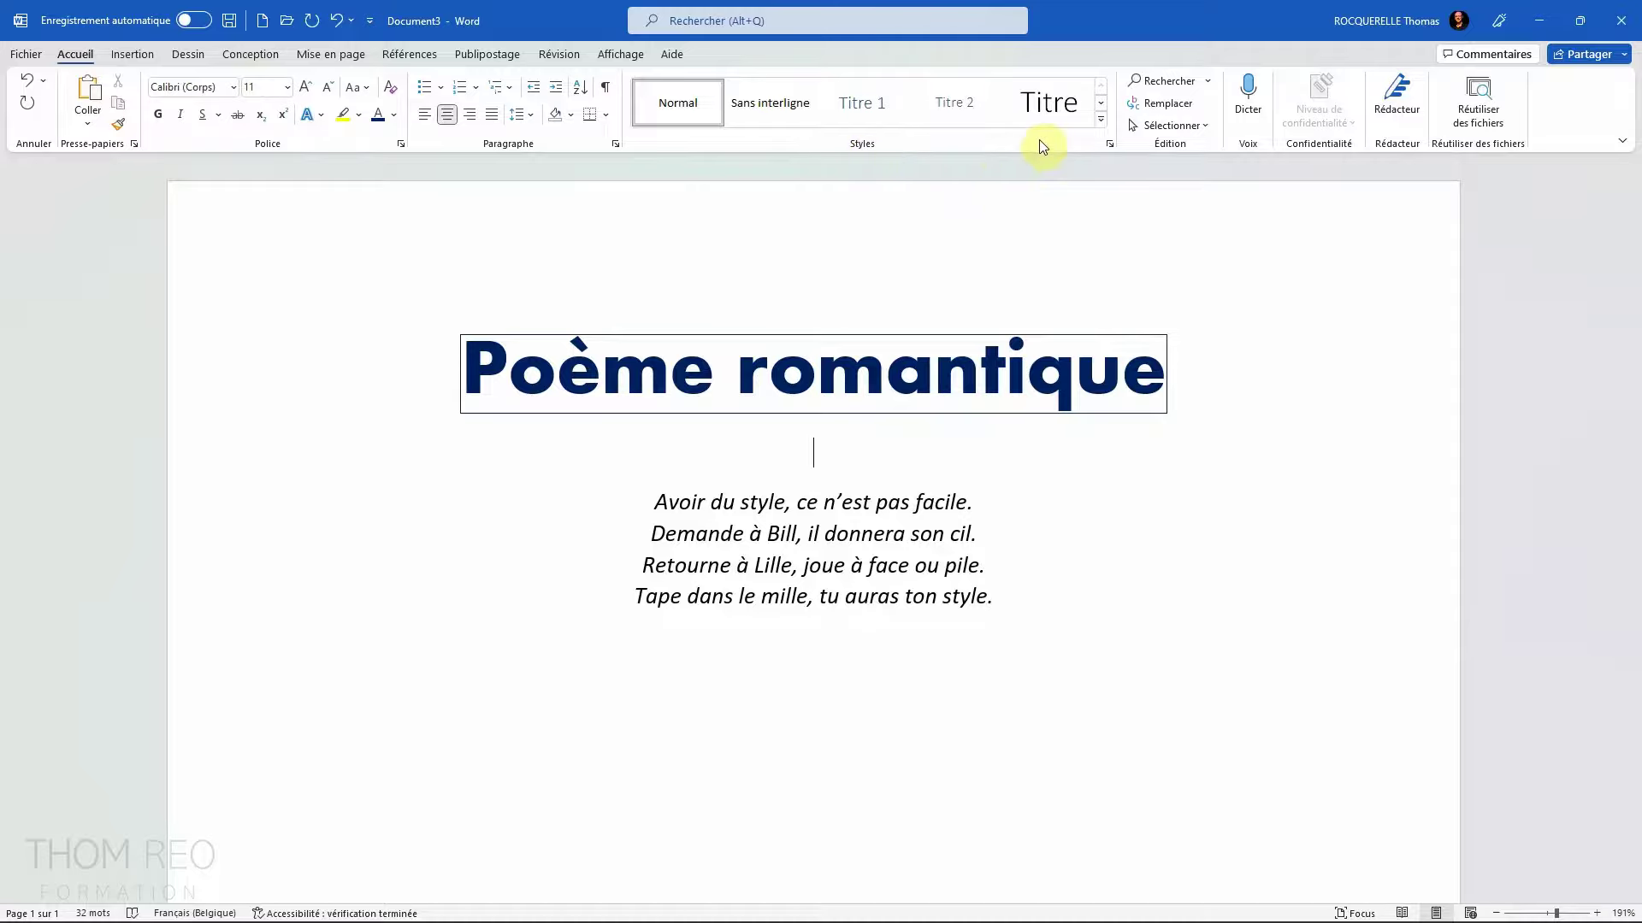
Step: Create a new style named "Titre poème" from the formatting of the title "Poème romantique"
{"action": "left_click", "coordinate": [1101, 121]}
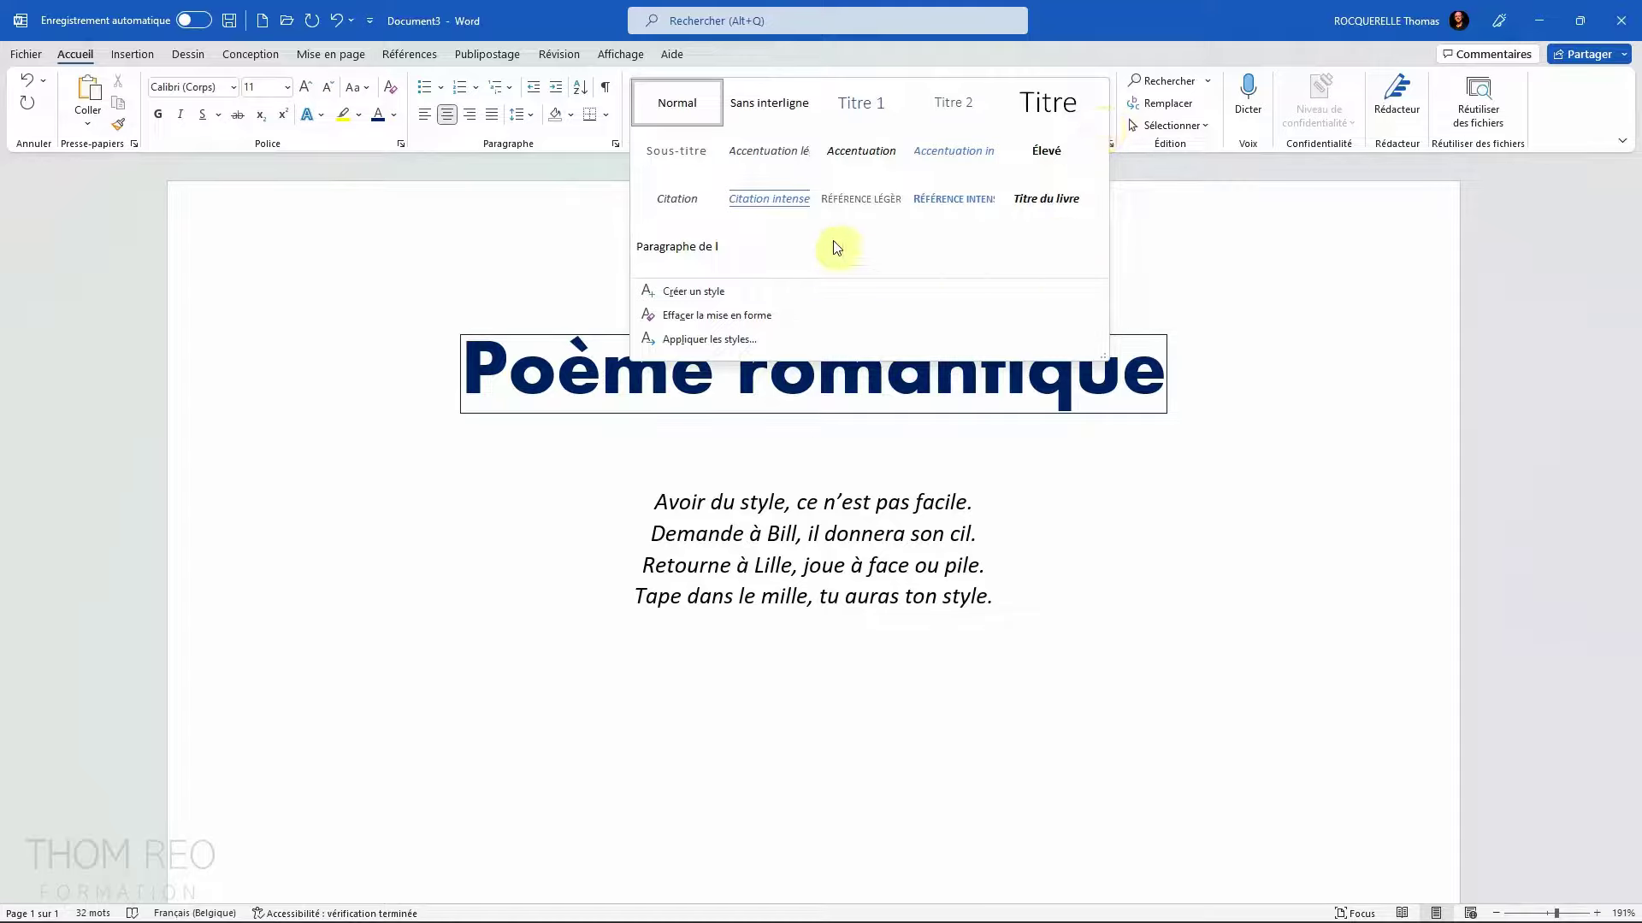
{"action": "left_click", "coordinate": [291, 385]}
{"action": "left_click", "coordinate": [220, 384]}
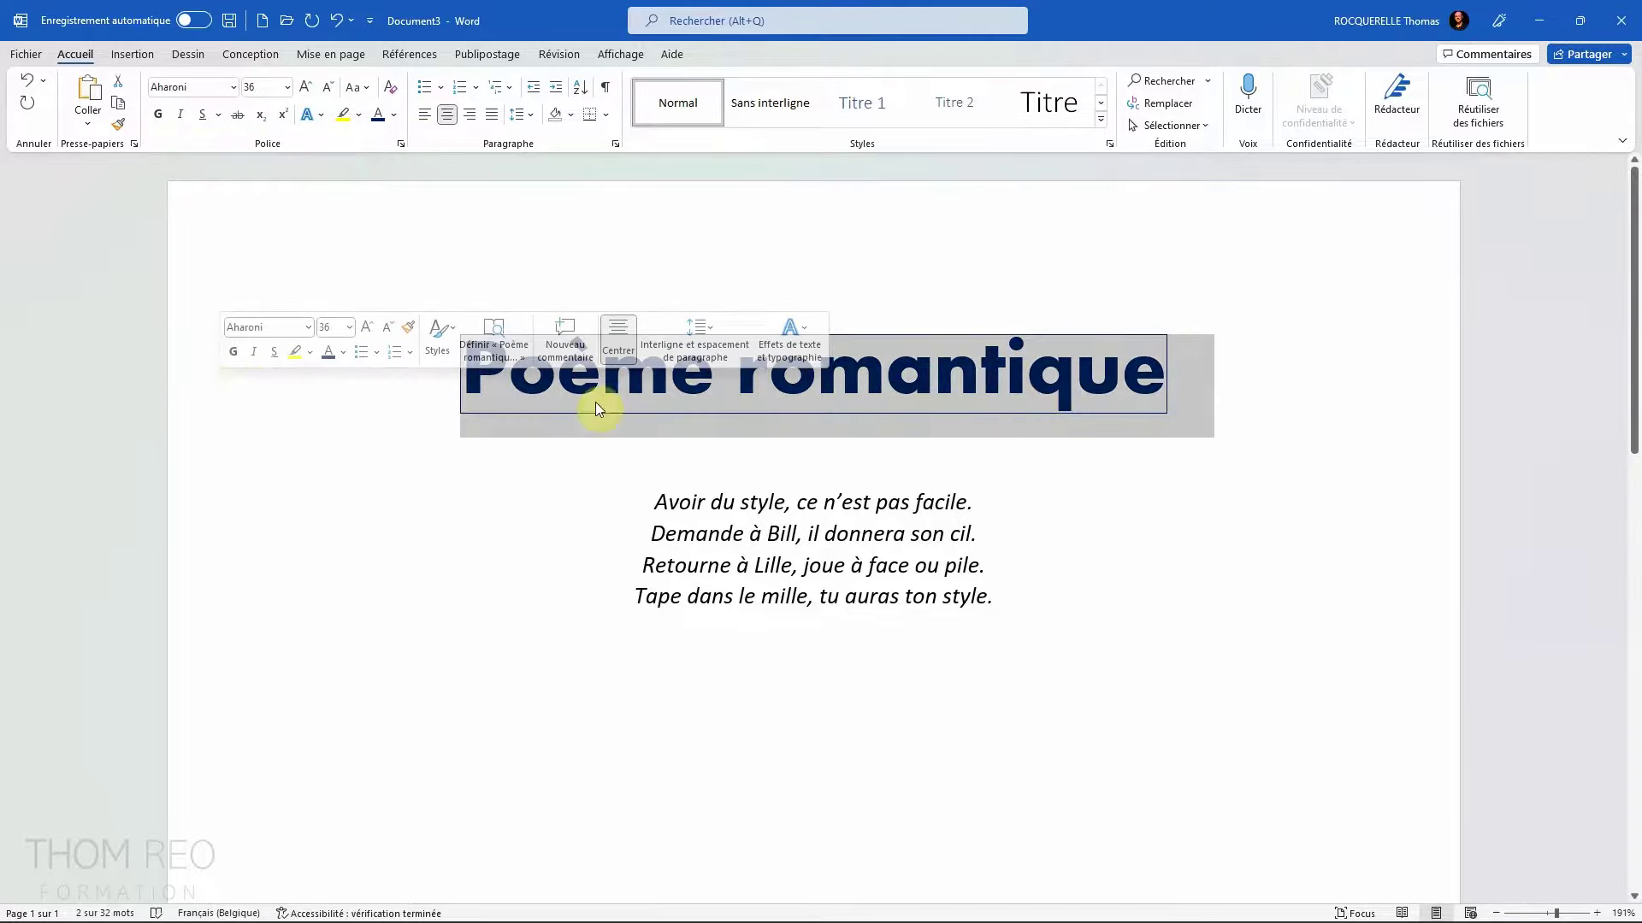
{"action": "left_click", "coordinate": [1101, 121]}
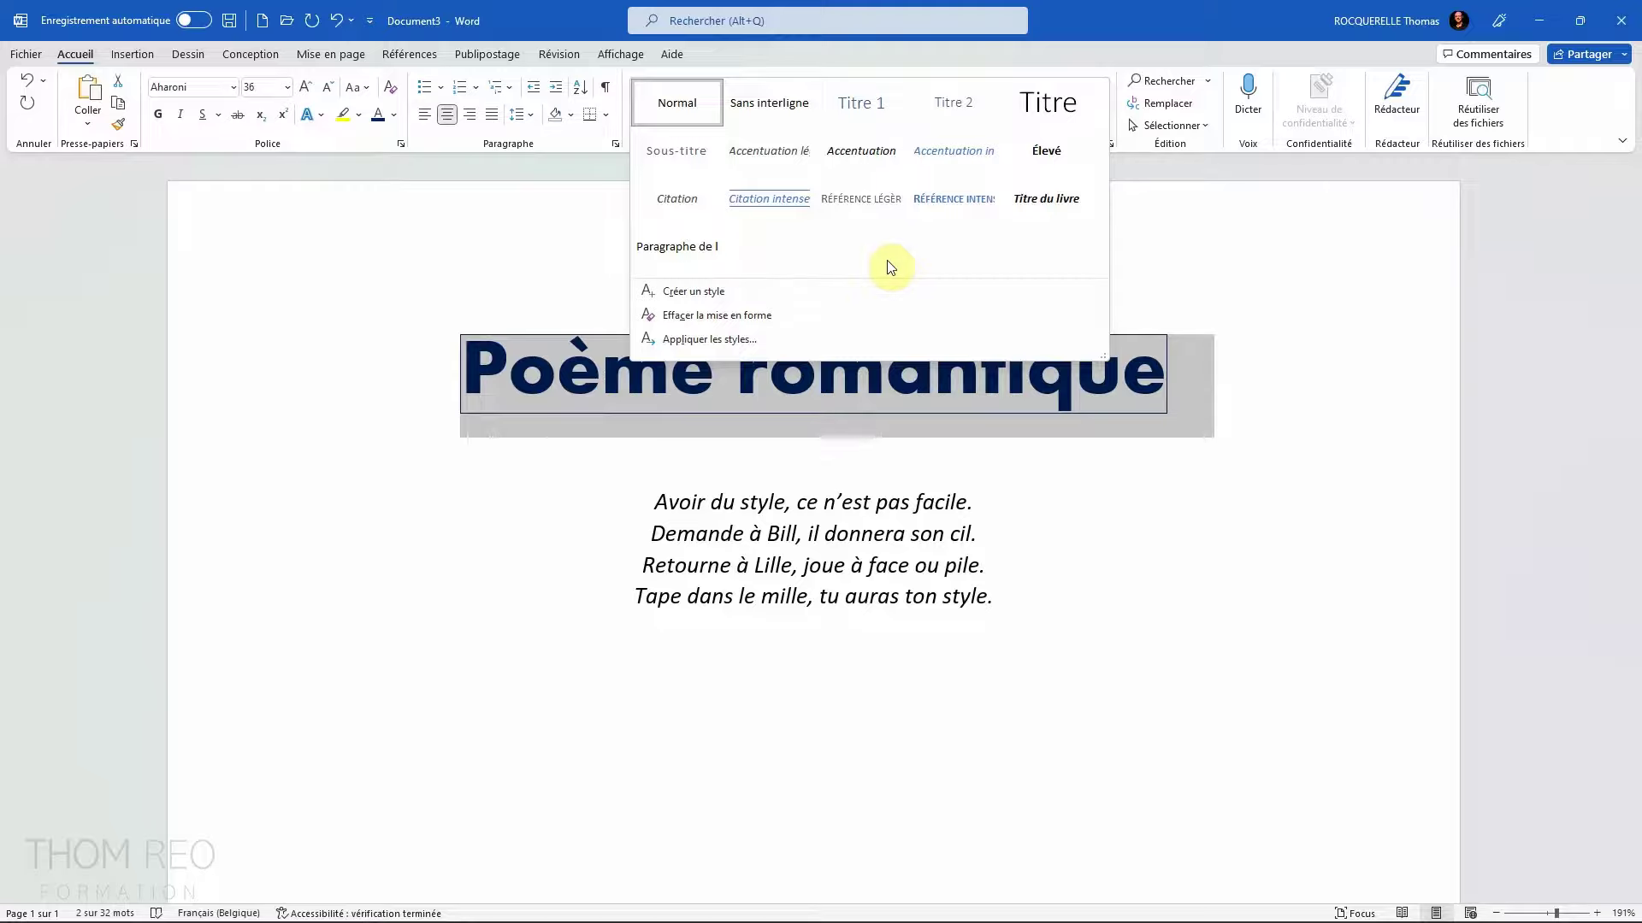
{"action": "left_click", "coordinate": [761, 291]}
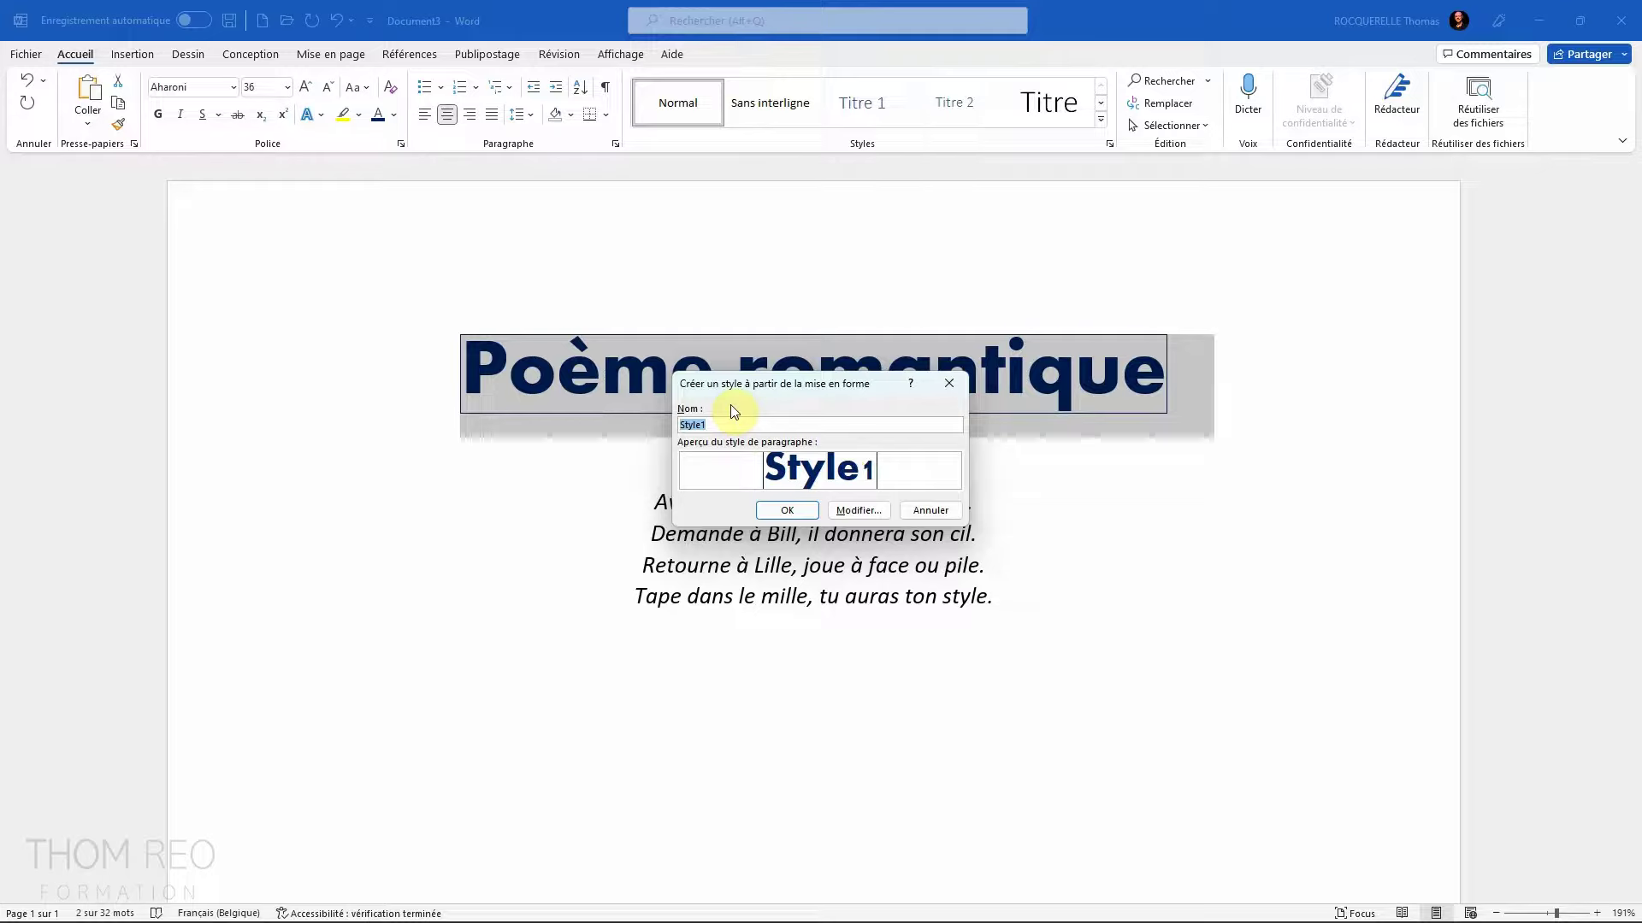
{"action": "type", "text": "Titre poème"}
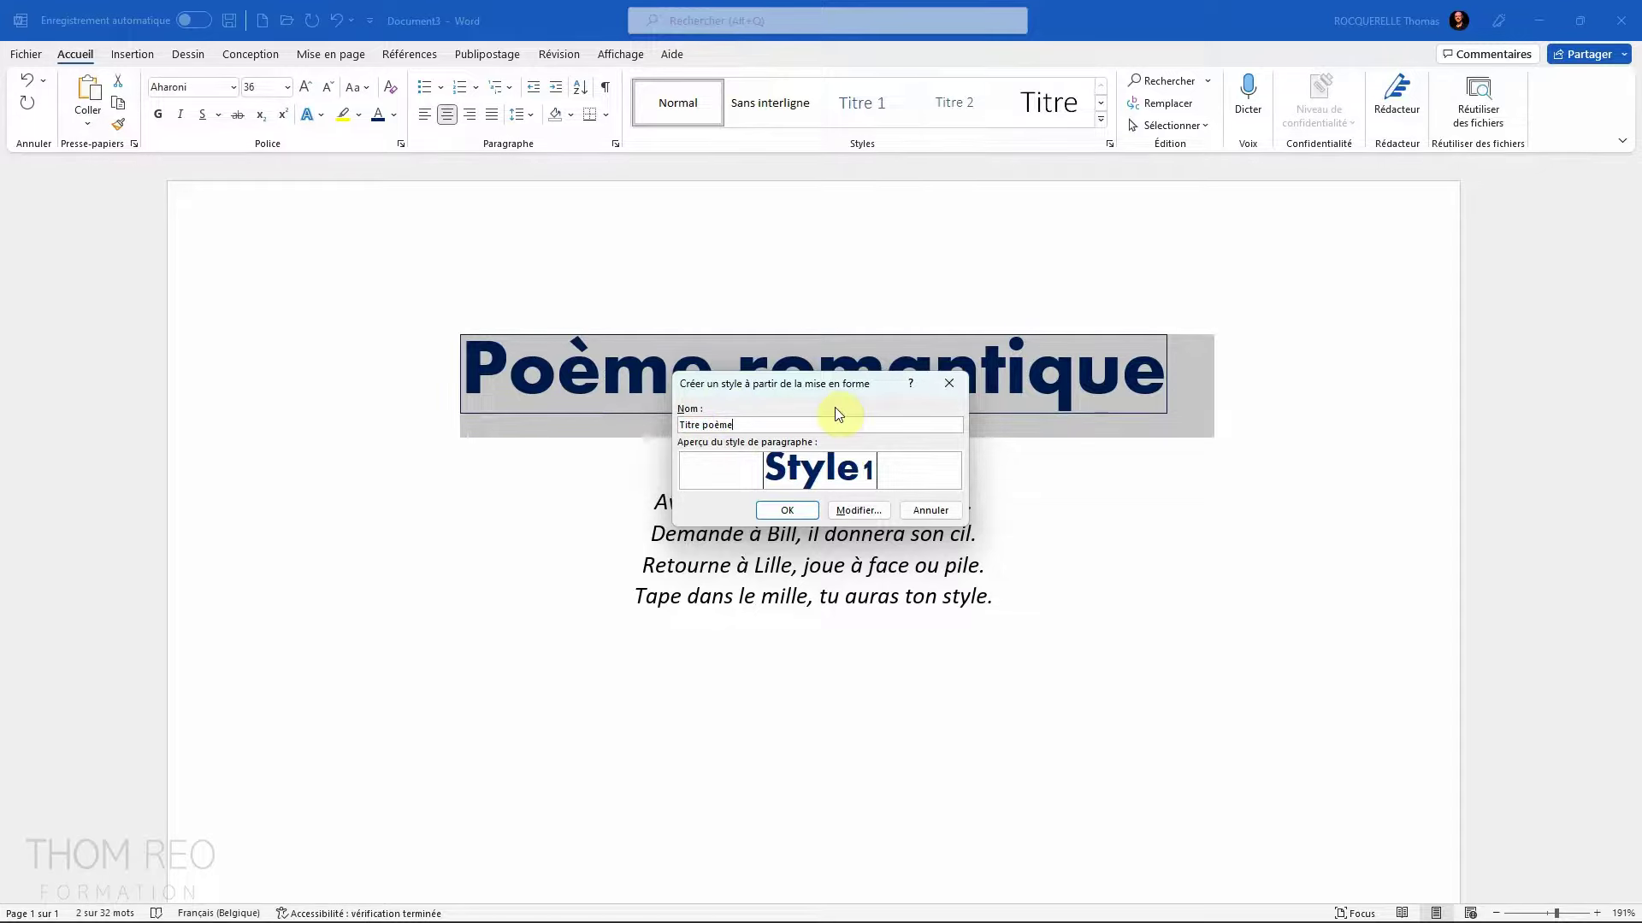
{"action": "left_click", "coordinate": [787, 510]}
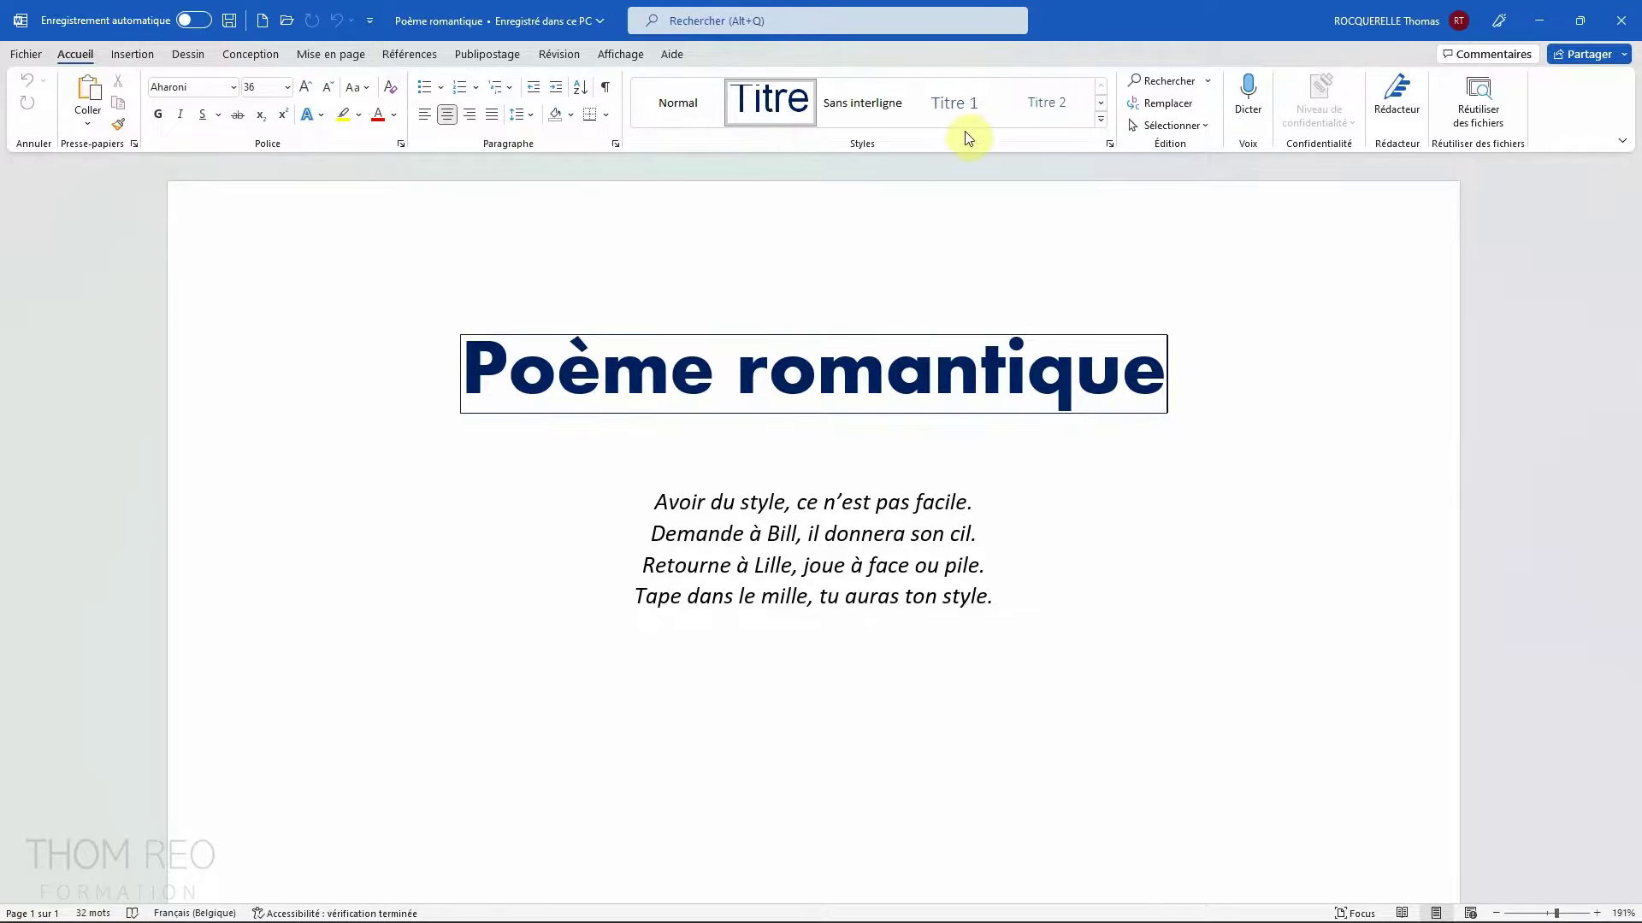
Step: Add the centred line "Miaou !" below the poem and apply the Titre poème style to it
{"action": "left_click", "coordinate": [1101, 120]}
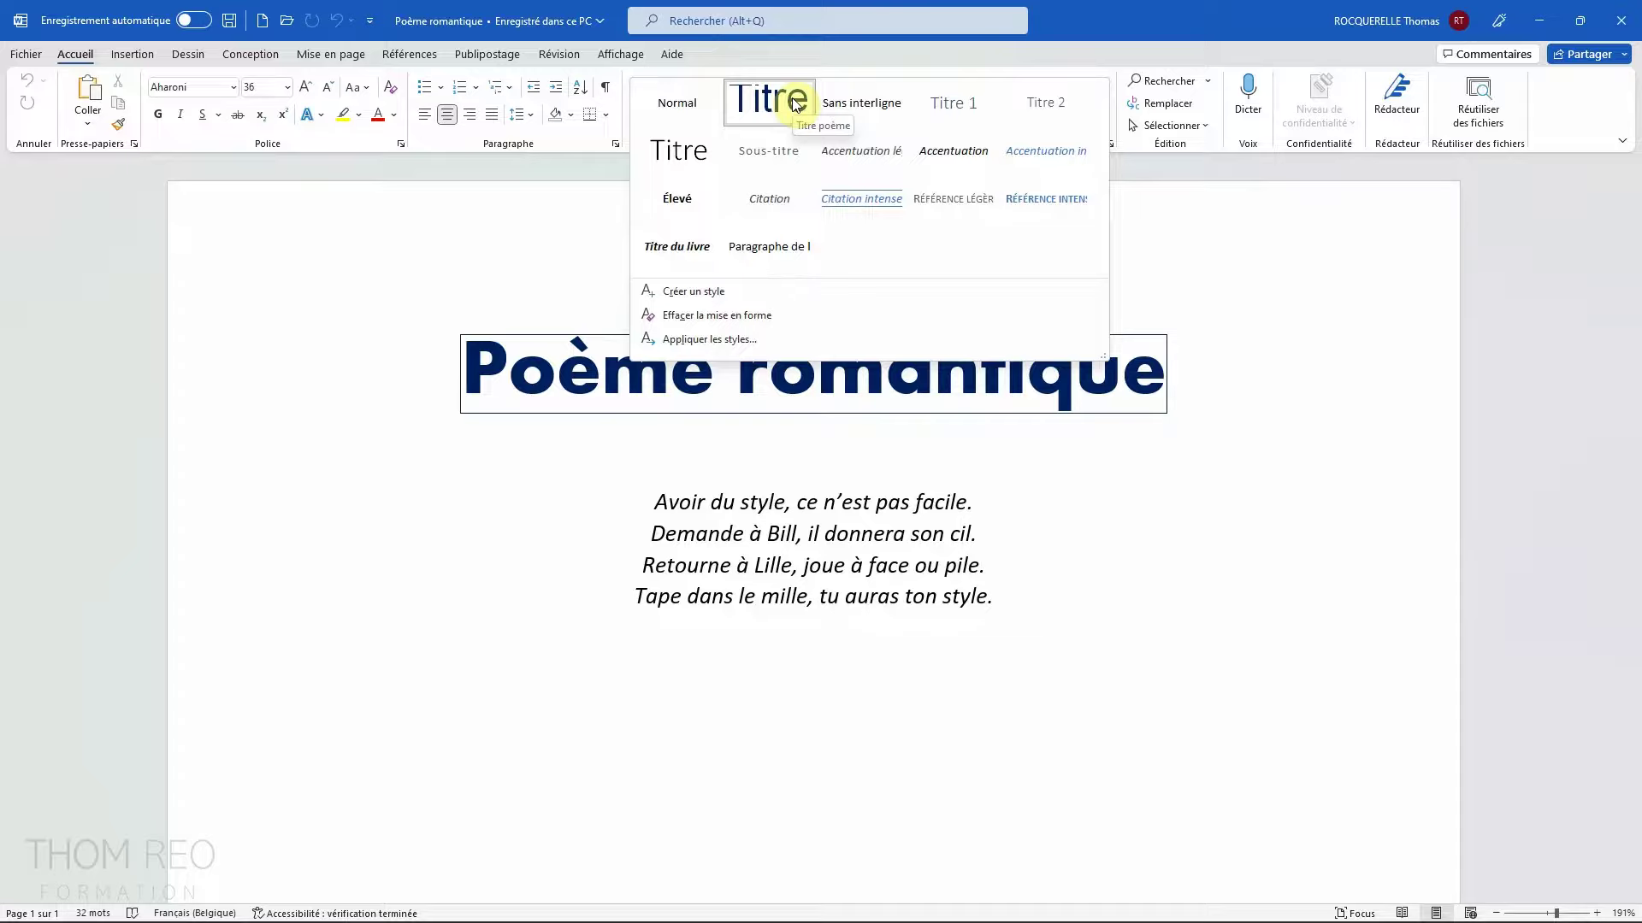
{"action": "left_click", "coordinate": [1148, 708]}
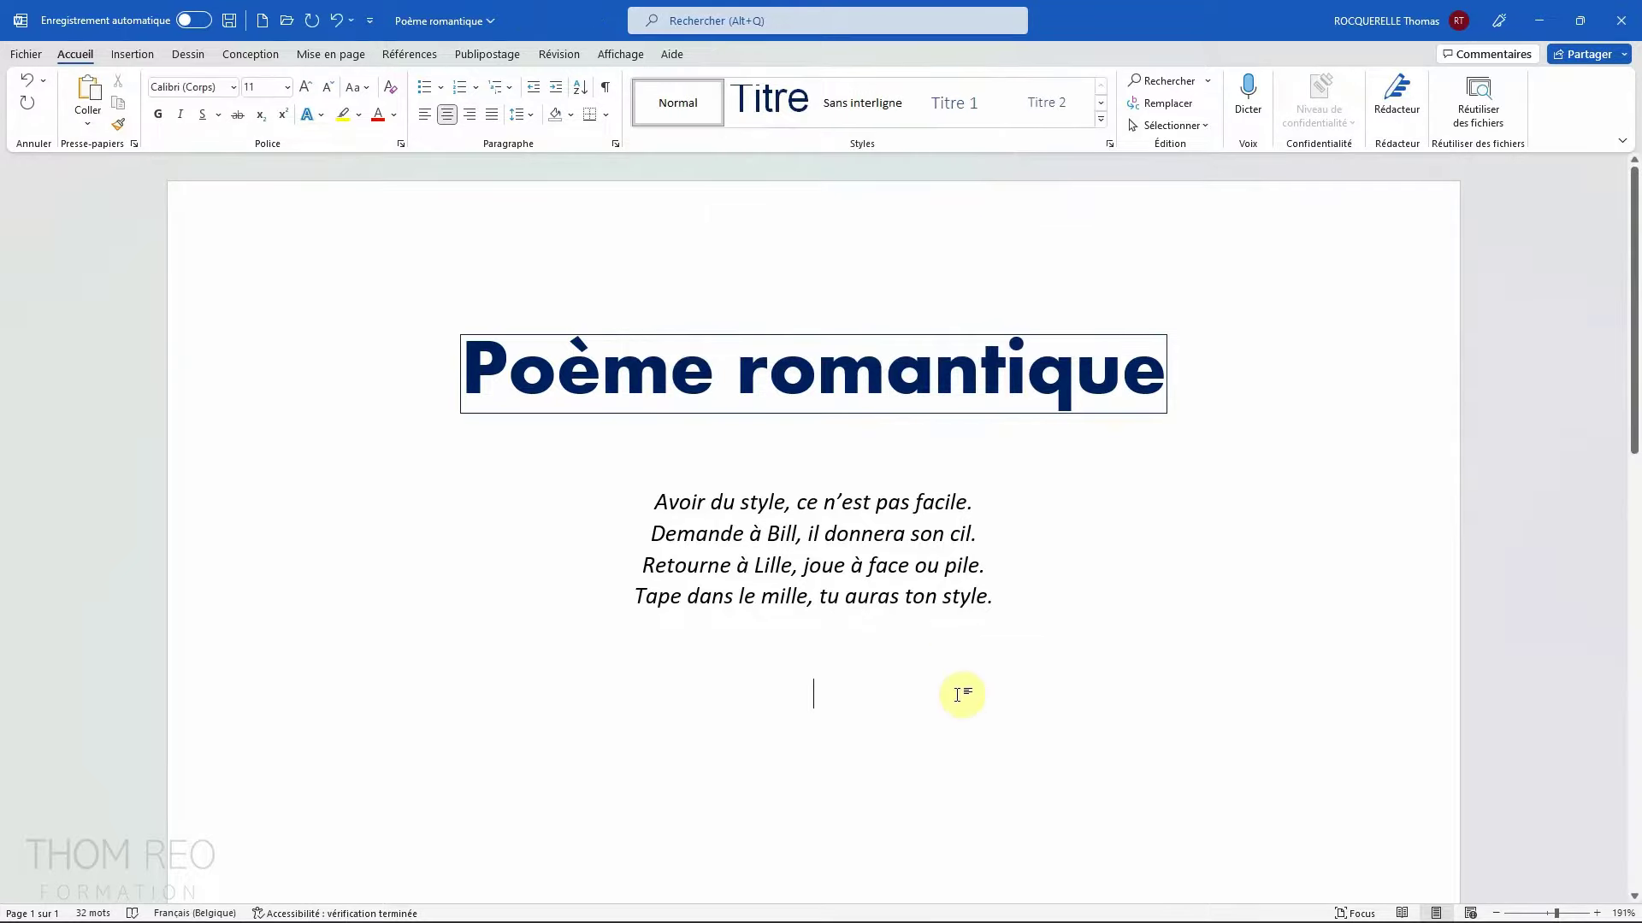
{"action": "type", "text": "Miaou !"}
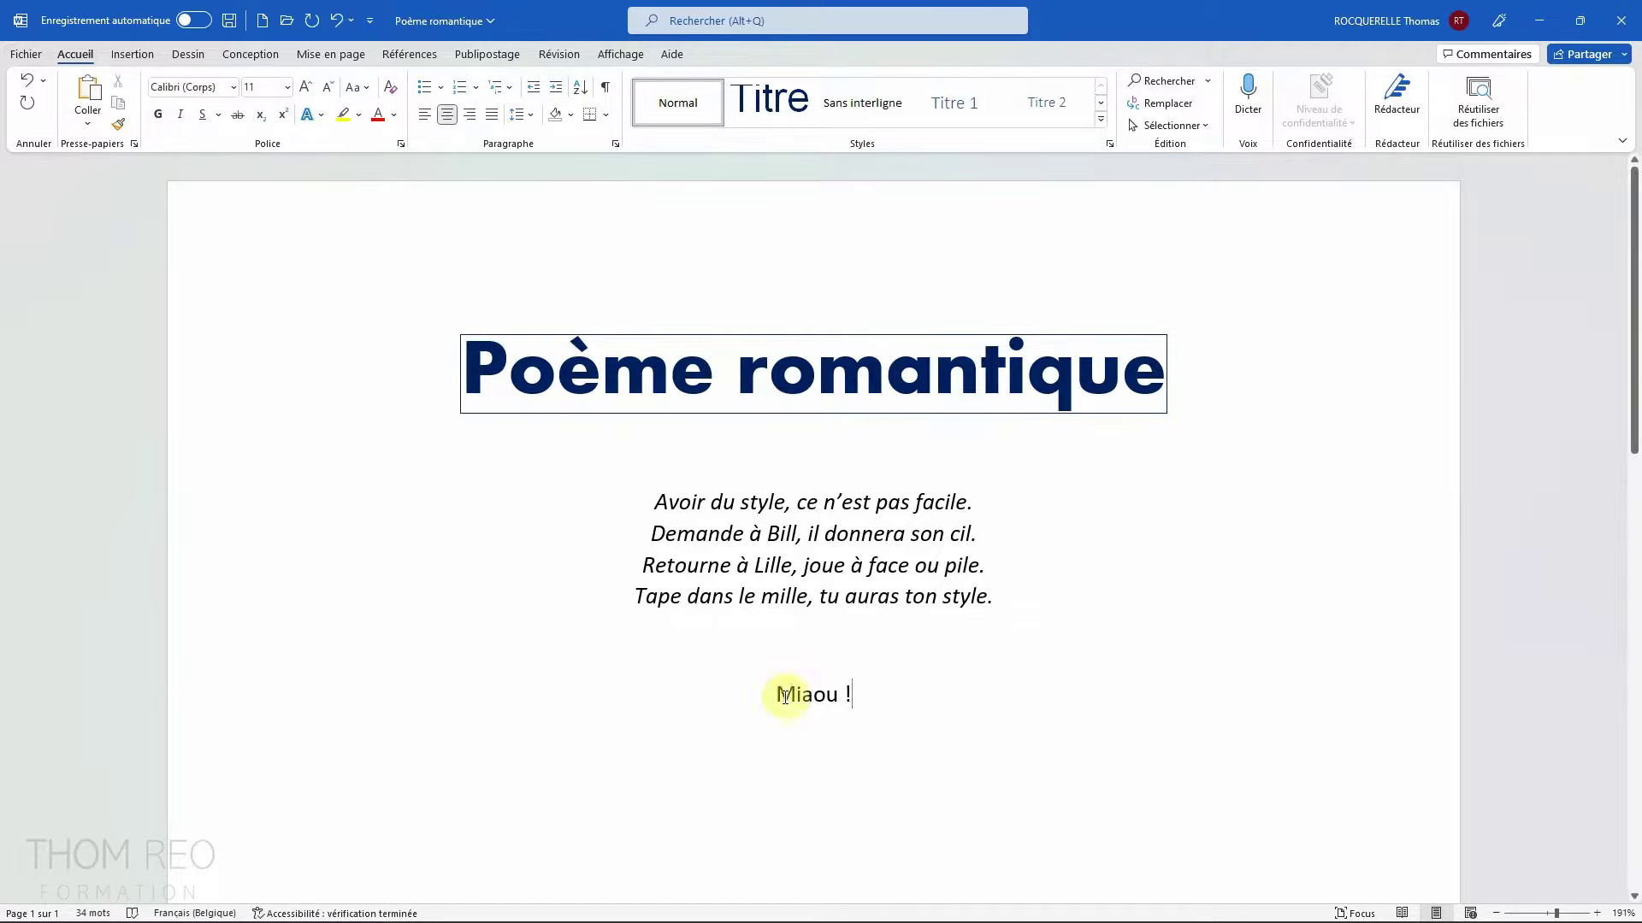
{"action": "left_click", "coordinate": [261, 714]}
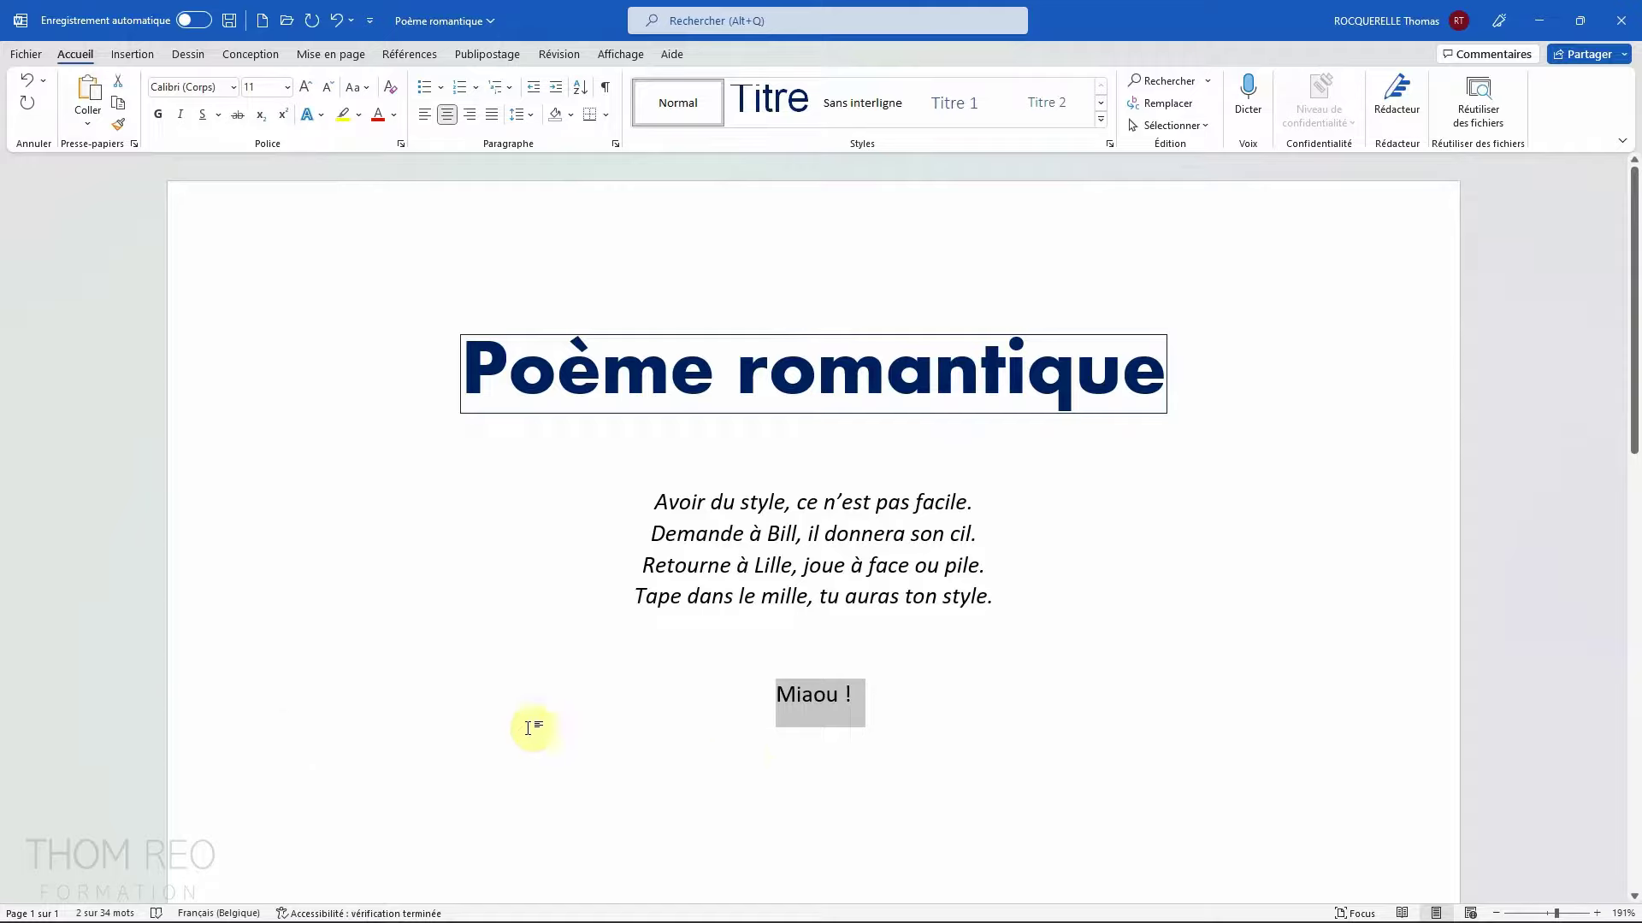
{"action": "left_click", "coordinate": [767, 106]}
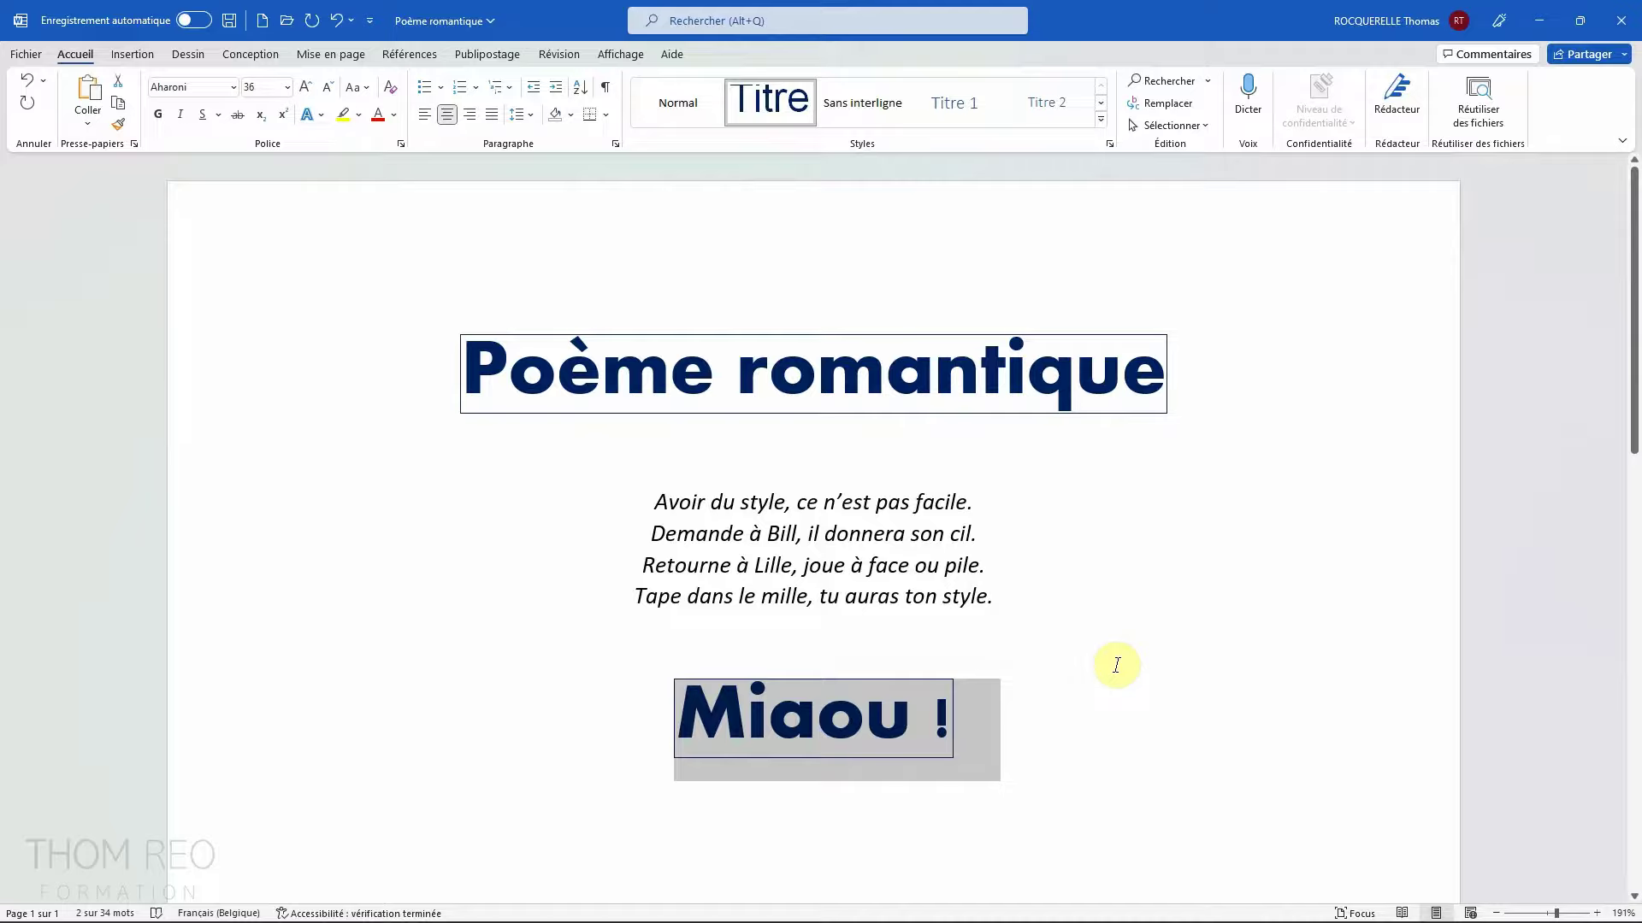
Step: Modify the Titre poème style so that it is available in new documents based on this template
{"action": "left_click", "coordinate": [1099, 596]}
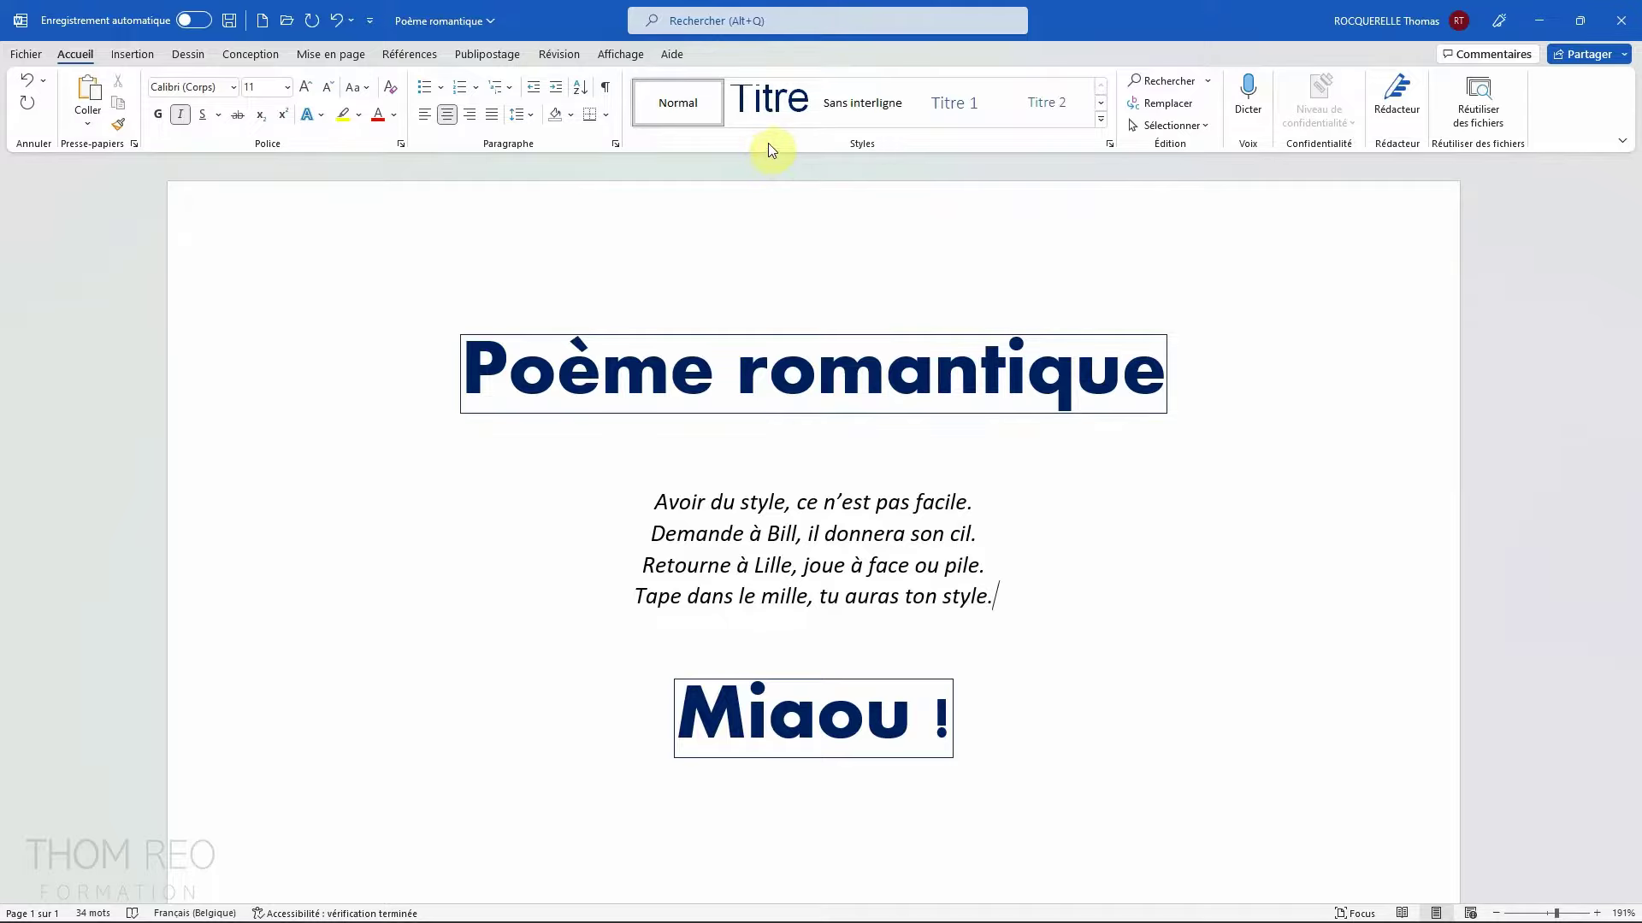
{"action": "right_click", "coordinate": [773, 99]}
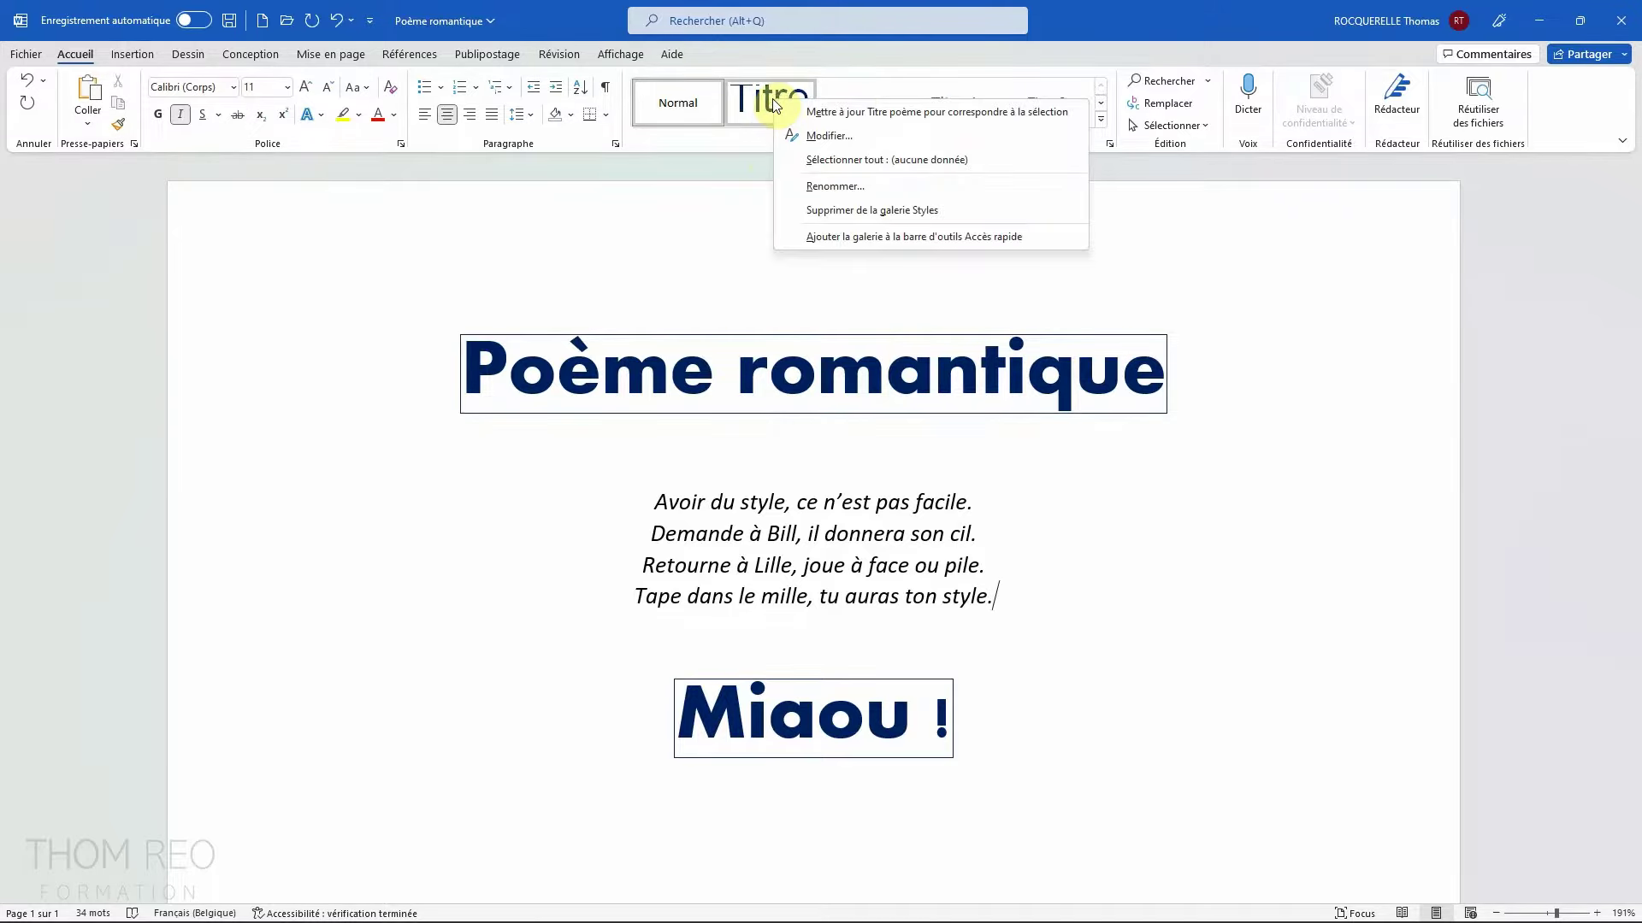
{"action": "left_click", "coordinate": [826, 136]}
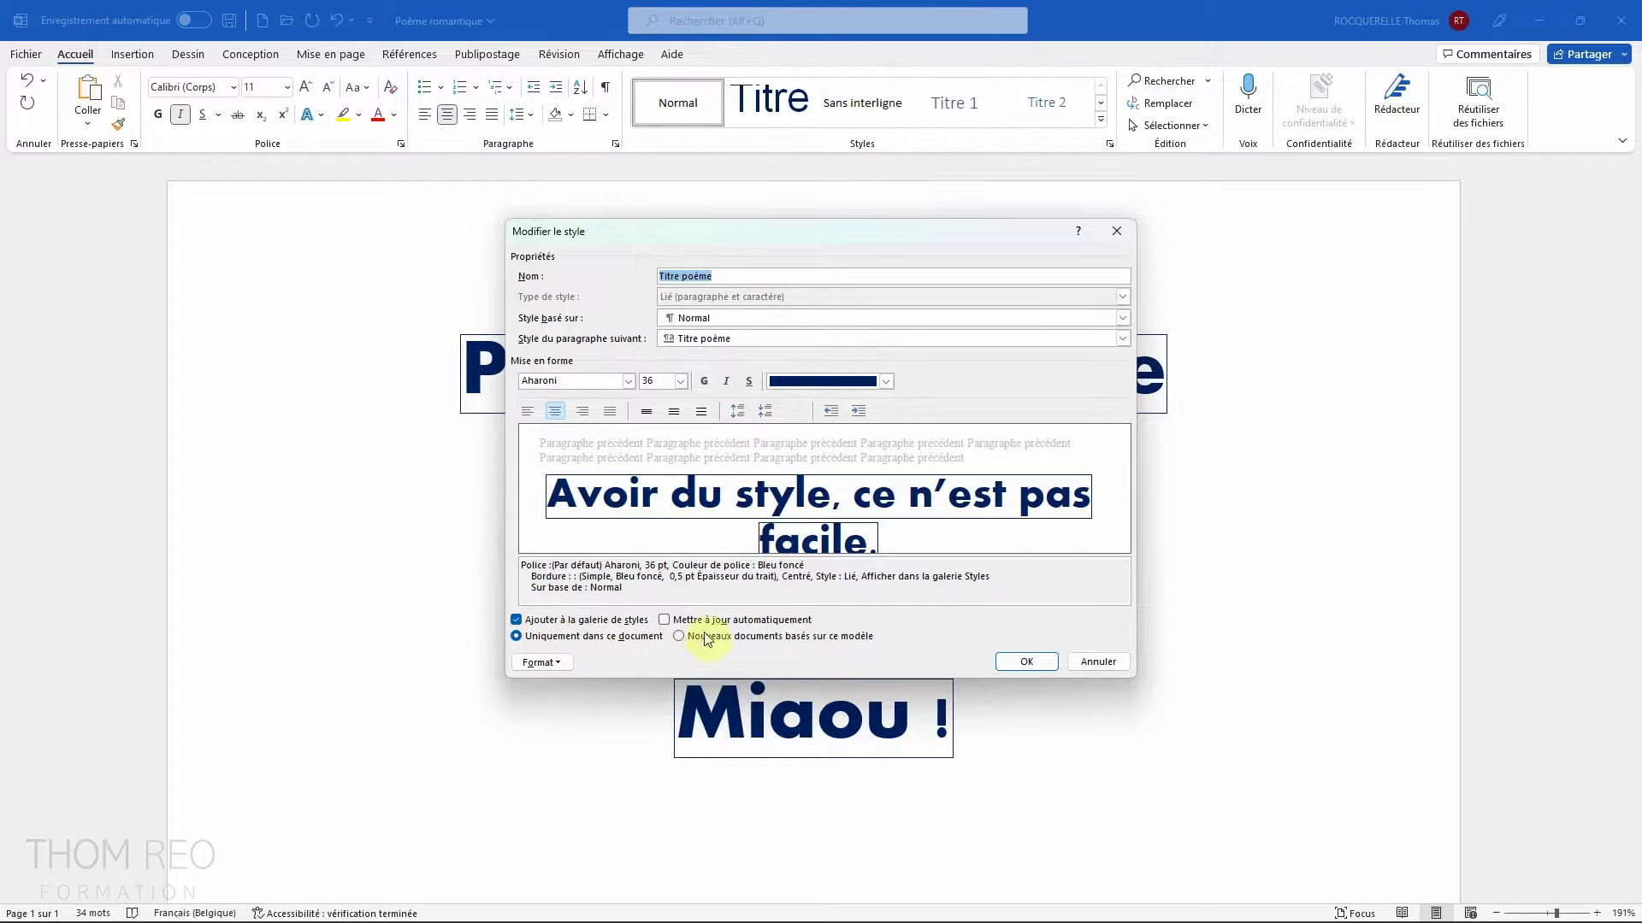
{"action": "left_click", "coordinate": [820, 639]}
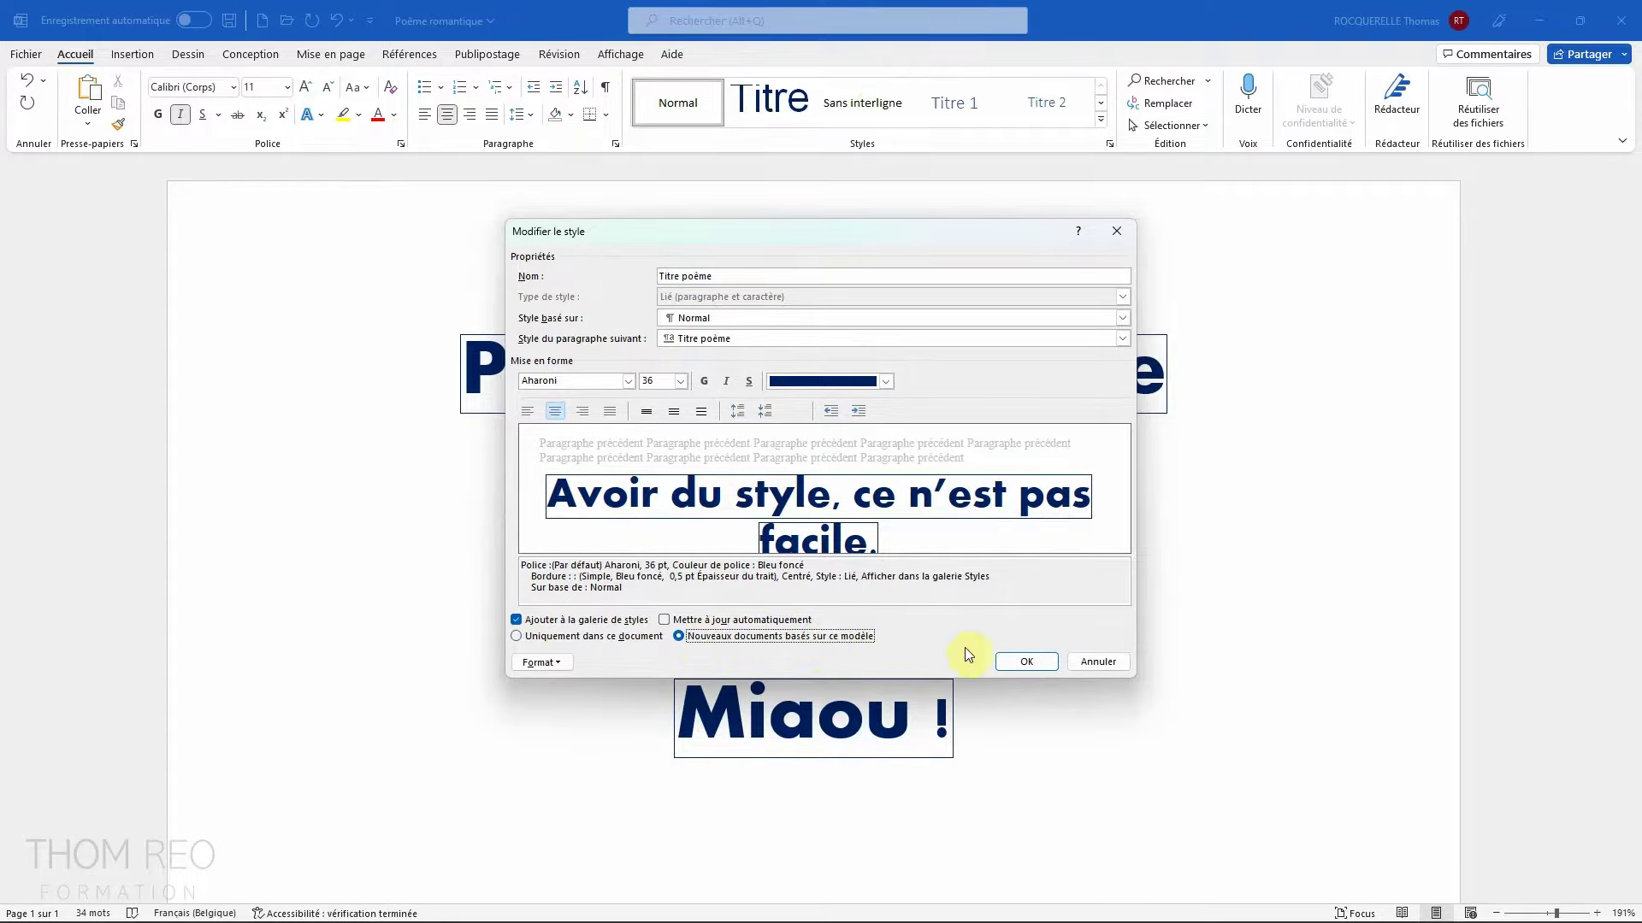
{"action": "left_click", "coordinate": [1023, 659]}
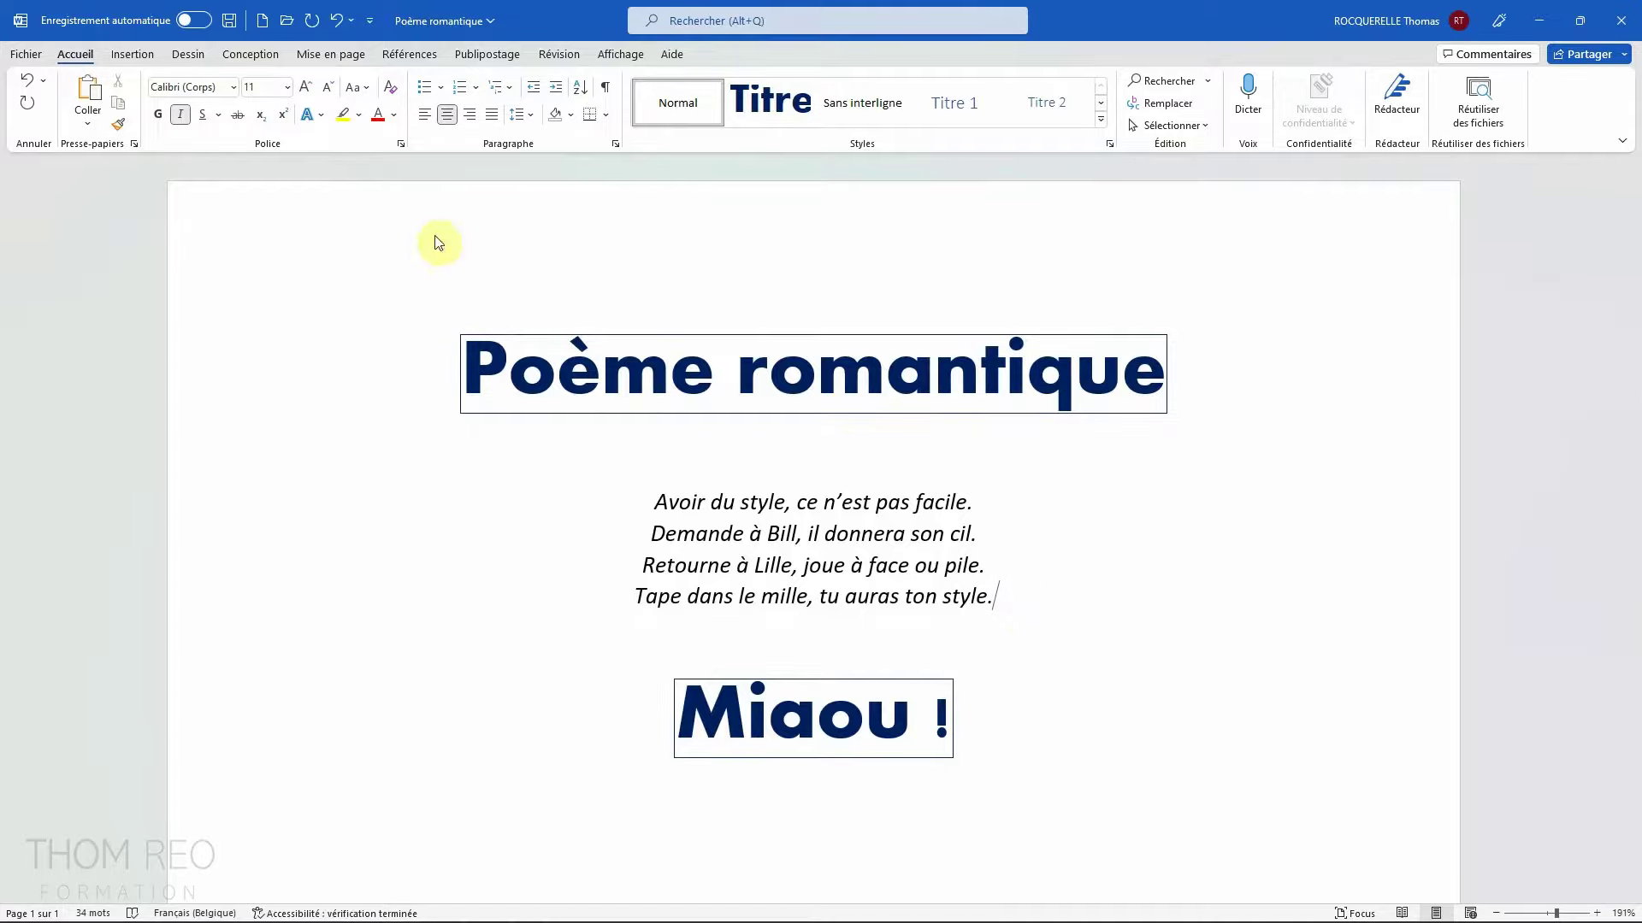
Step: Create a new blank document and write "Hey" in it with the Titre poème style
{"action": "key", "text": "ctrl+n"}
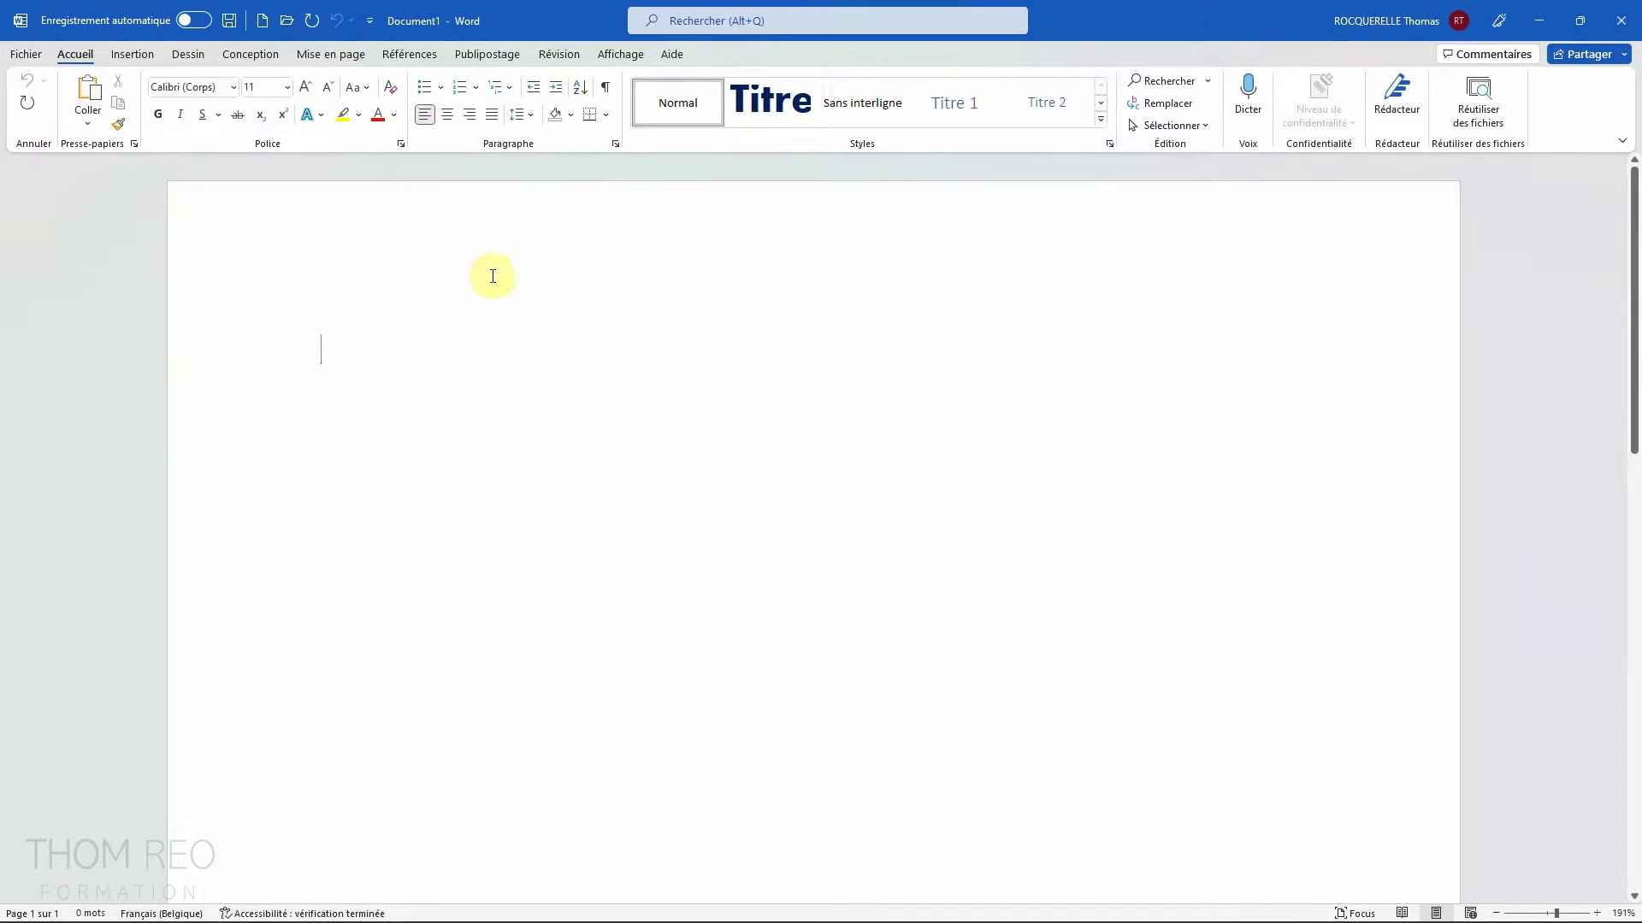
{"action": "left_click", "coordinate": [782, 110]}
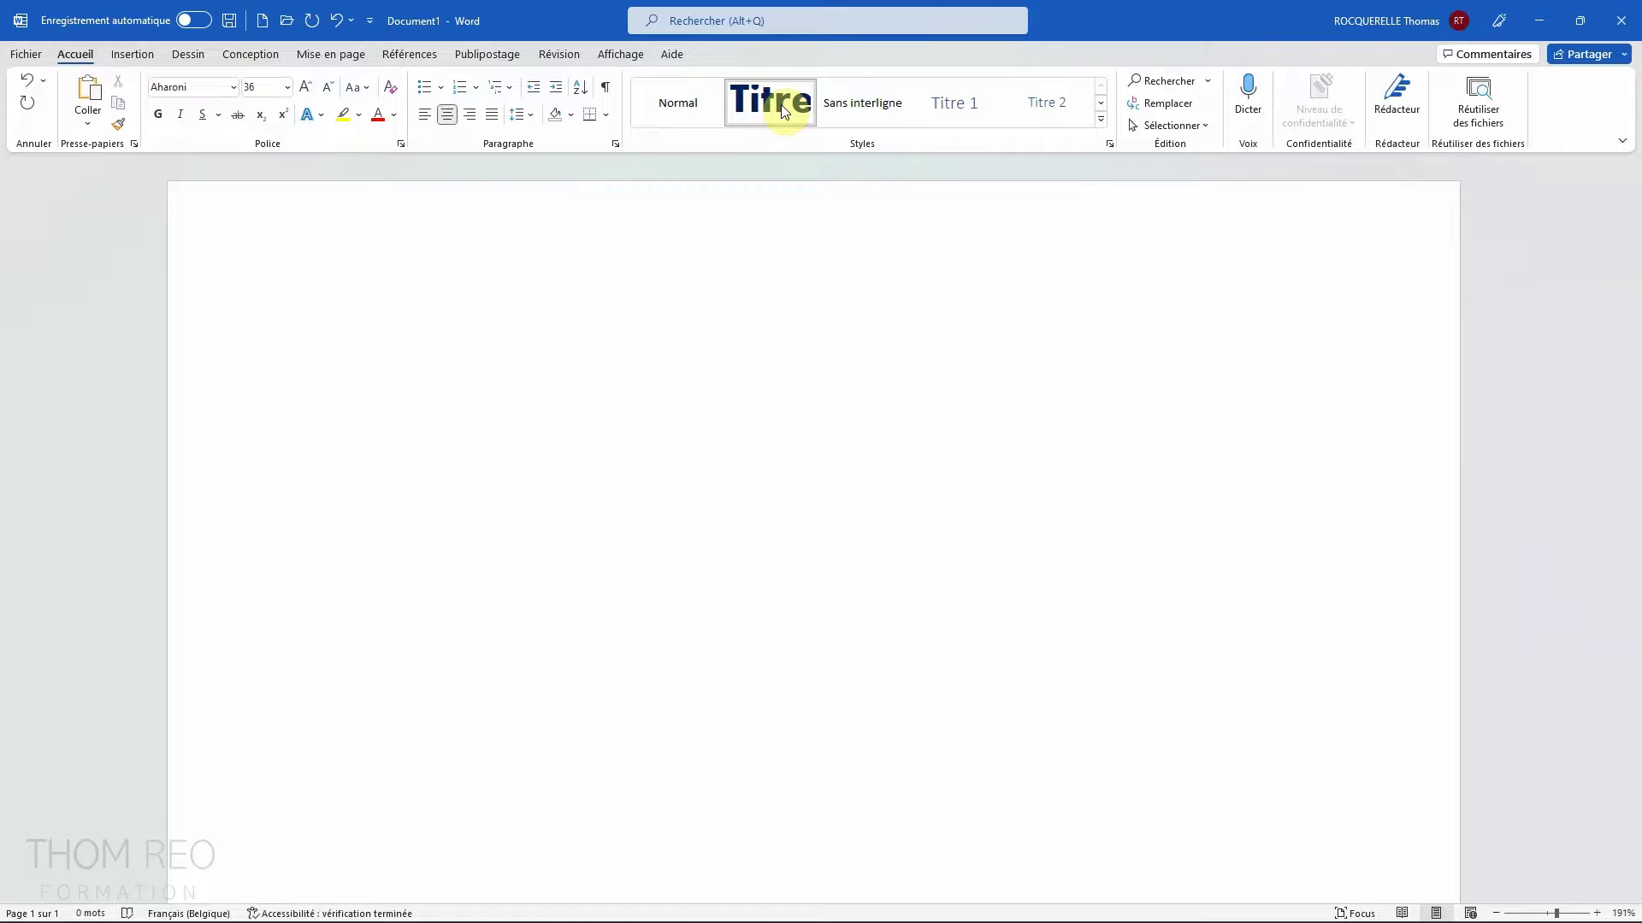
{"action": "type", "text": "Hey"}
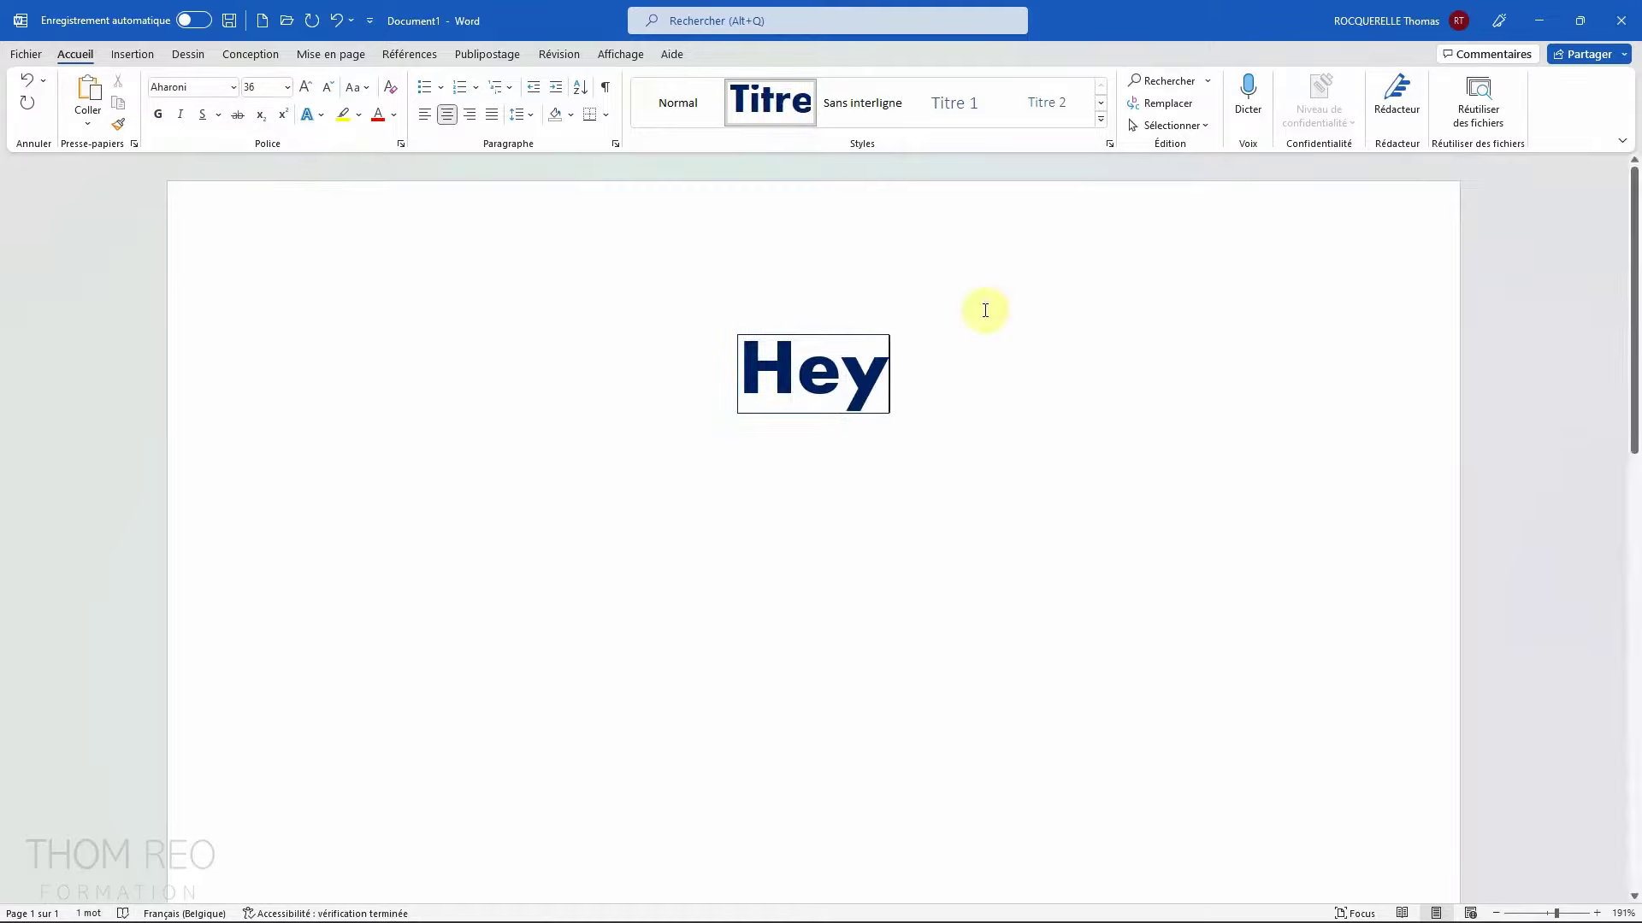
Step: Return to the Poème romantique document and apply the Normal style to the line "Miaou !"
{"action": "right_click", "coordinate": [778, 109]}
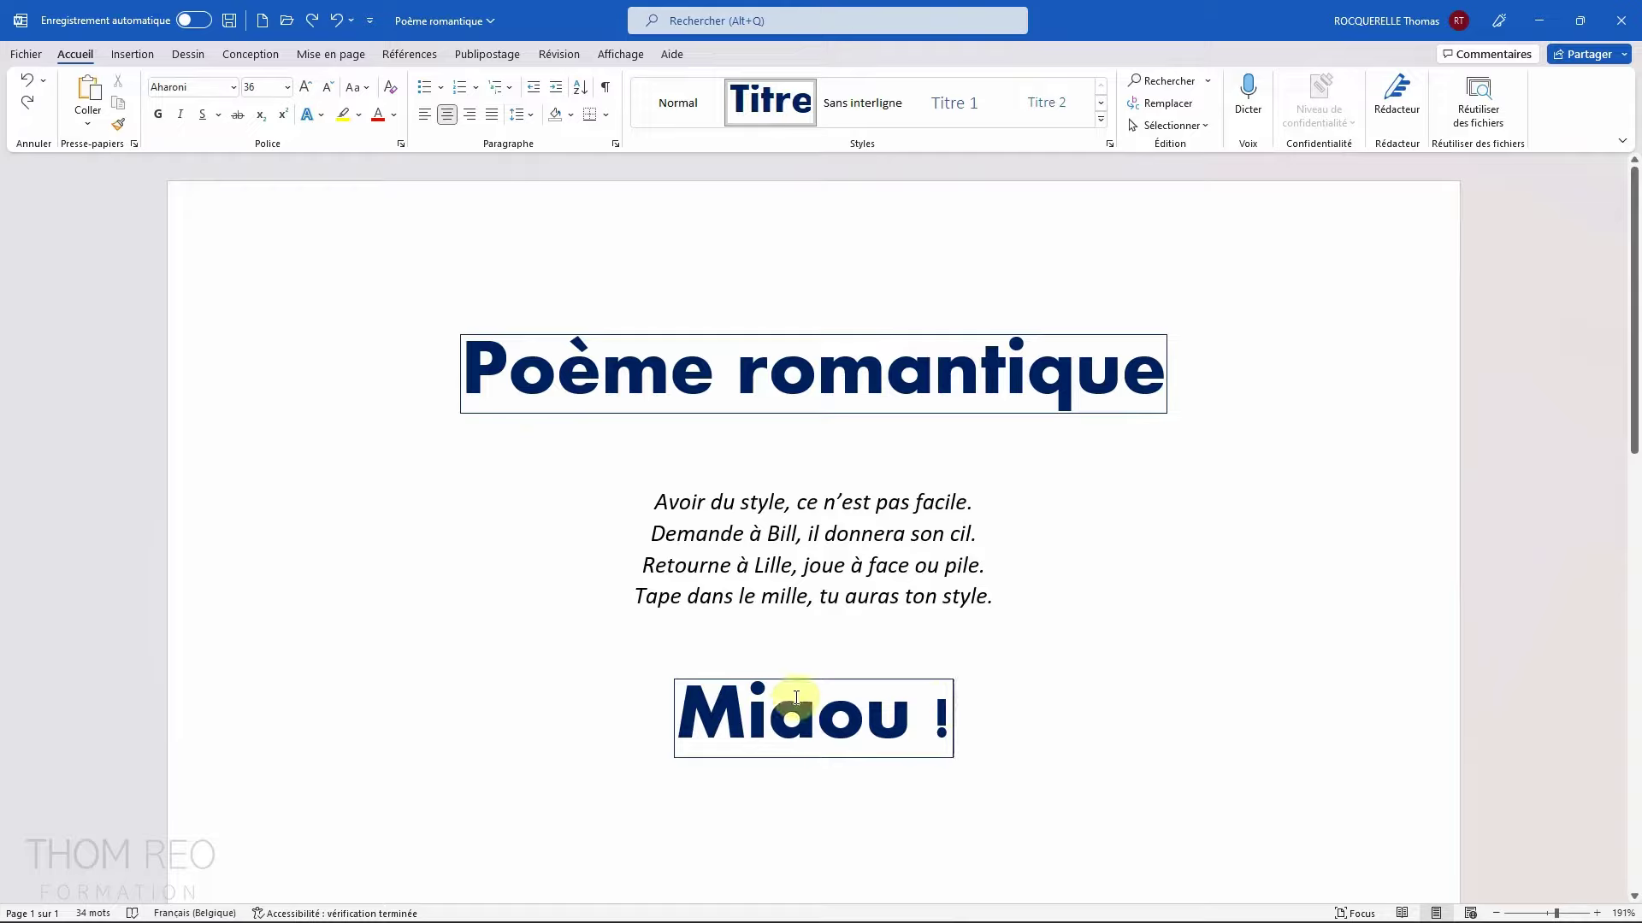
{"action": "left_click", "coordinate": [239, 731]}
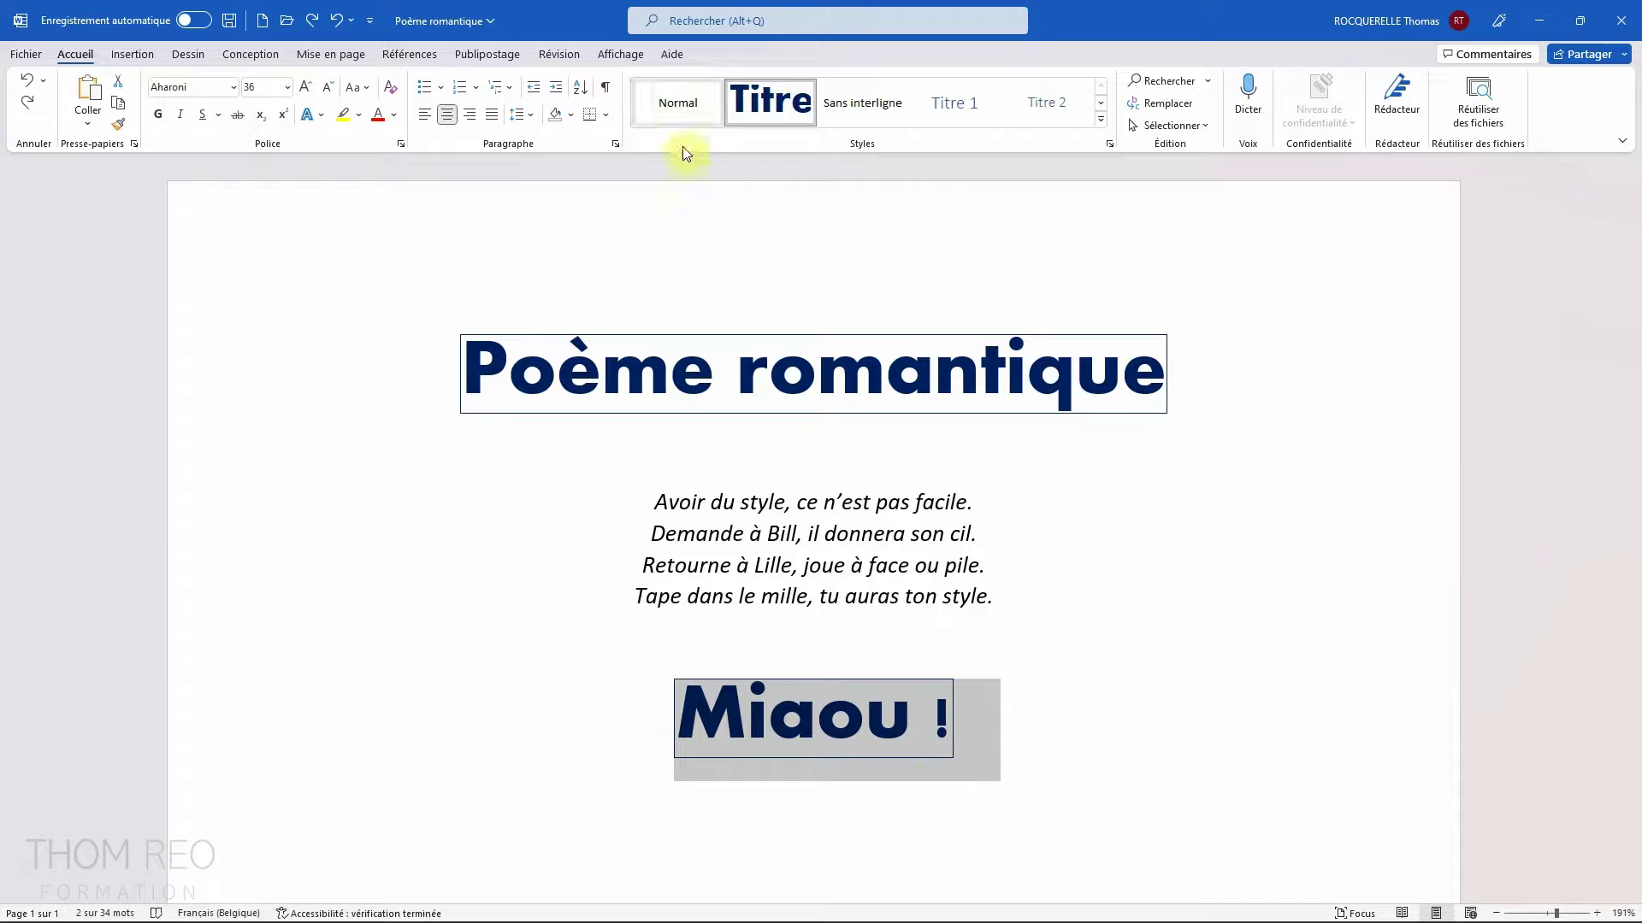
{"action": "left_click", "coordinate": [678, 115]}
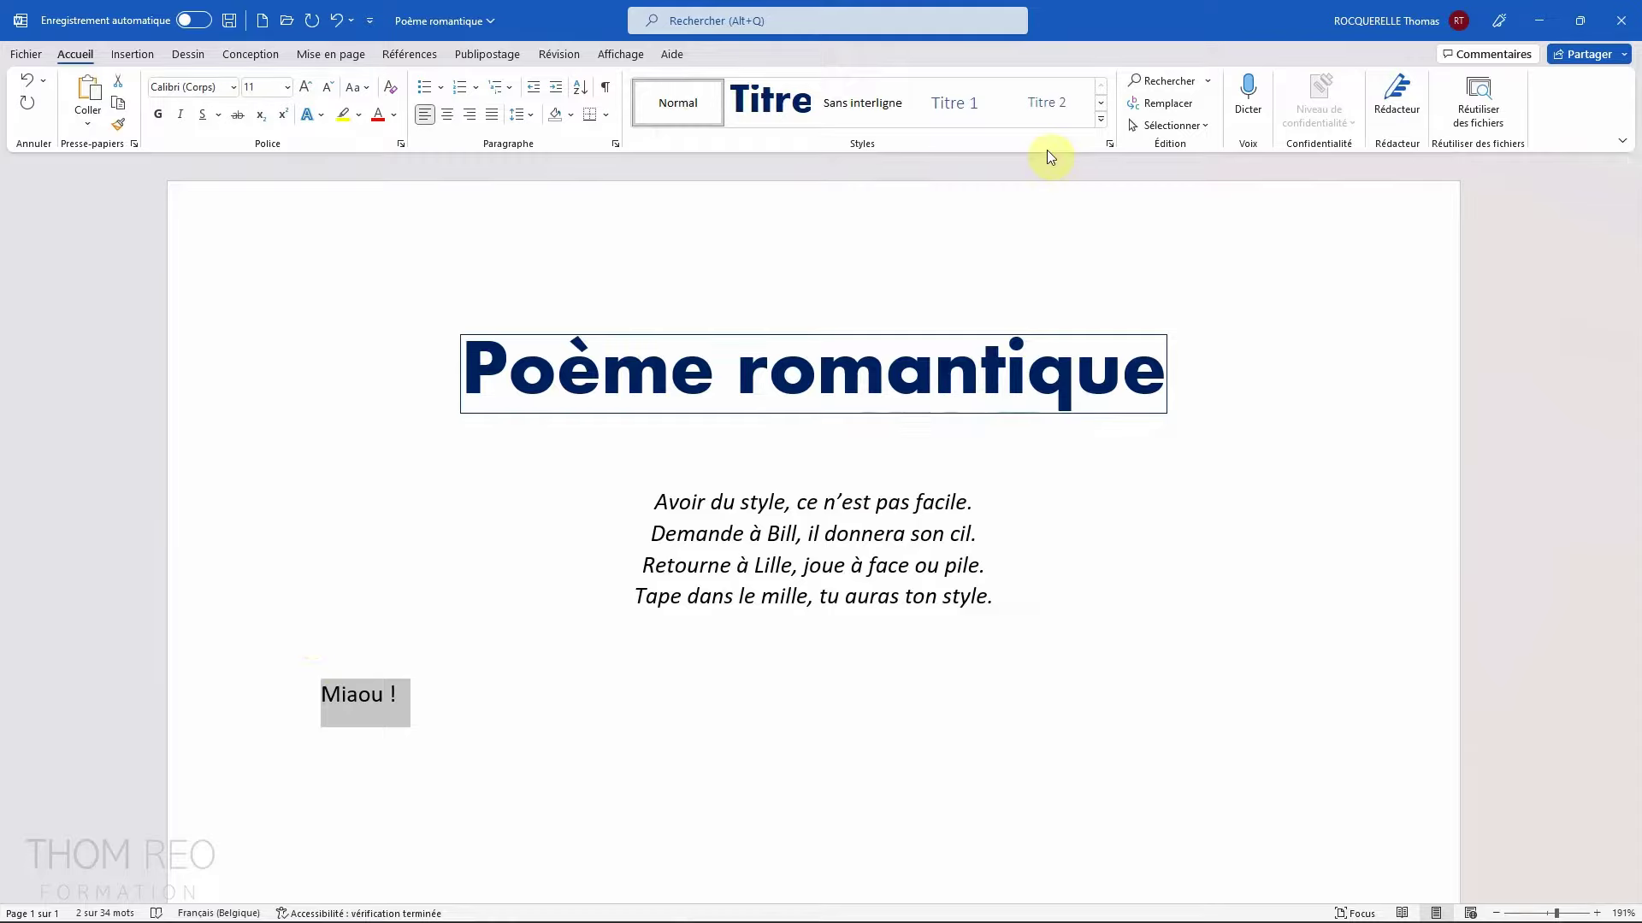
Step: Open the floating Styles pane, move it to the edge of the page and lengthen it to list all the styles
{"action": "left_click", "coordinate": [1110, 145]}
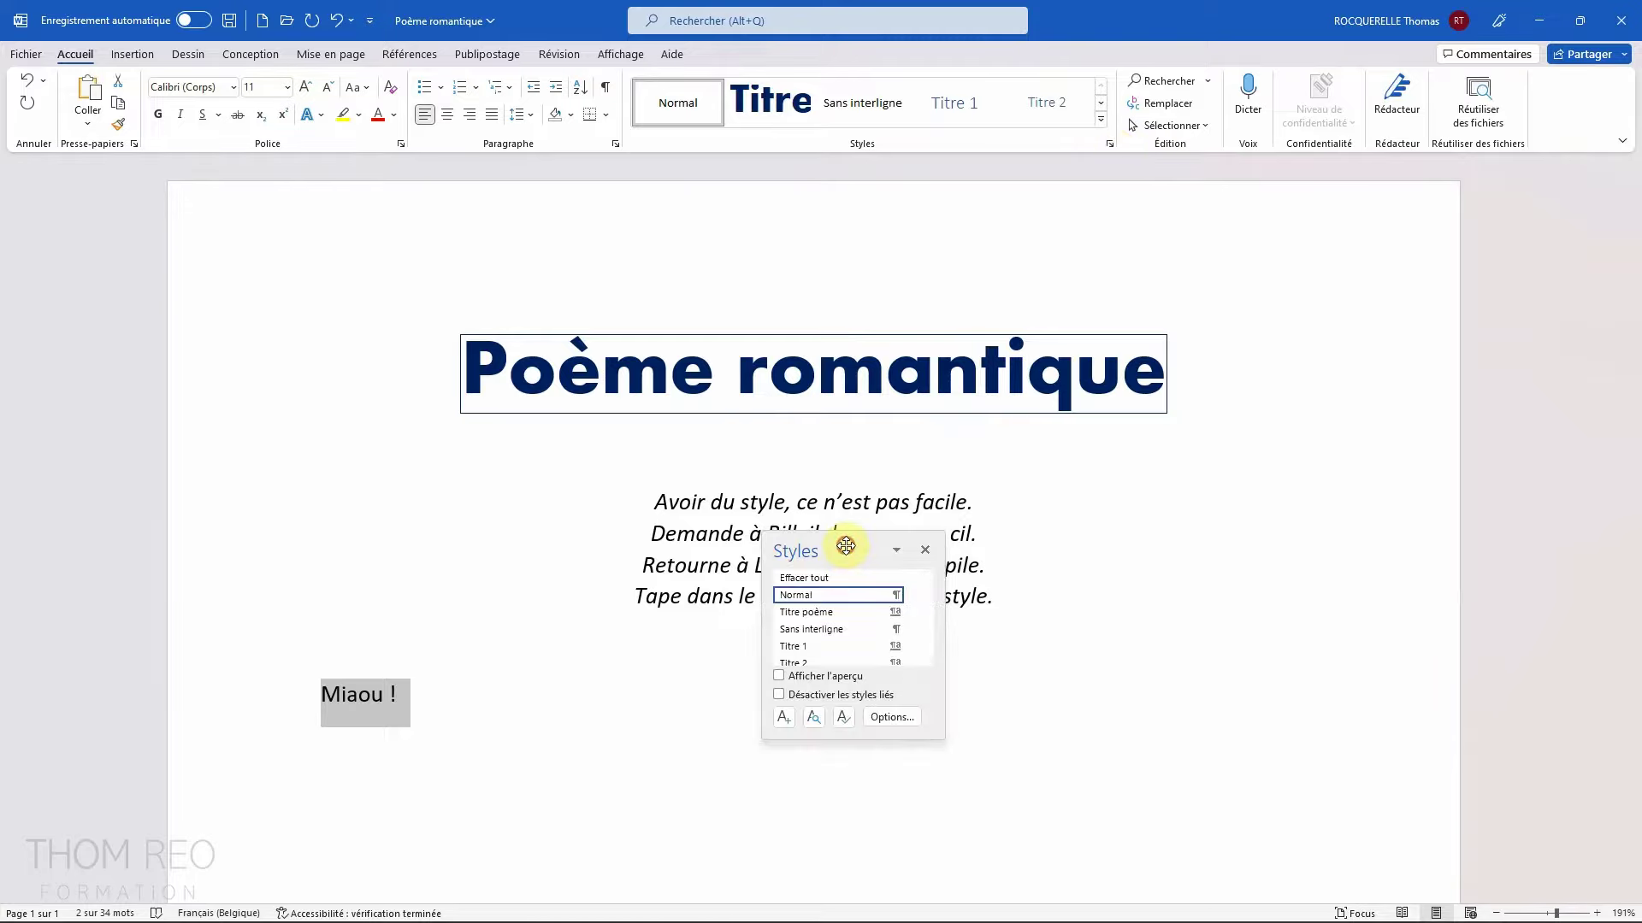
{"action": "left_click_drag", "start_coordinate": [846, 545], "coordinate": [1496, 179]}
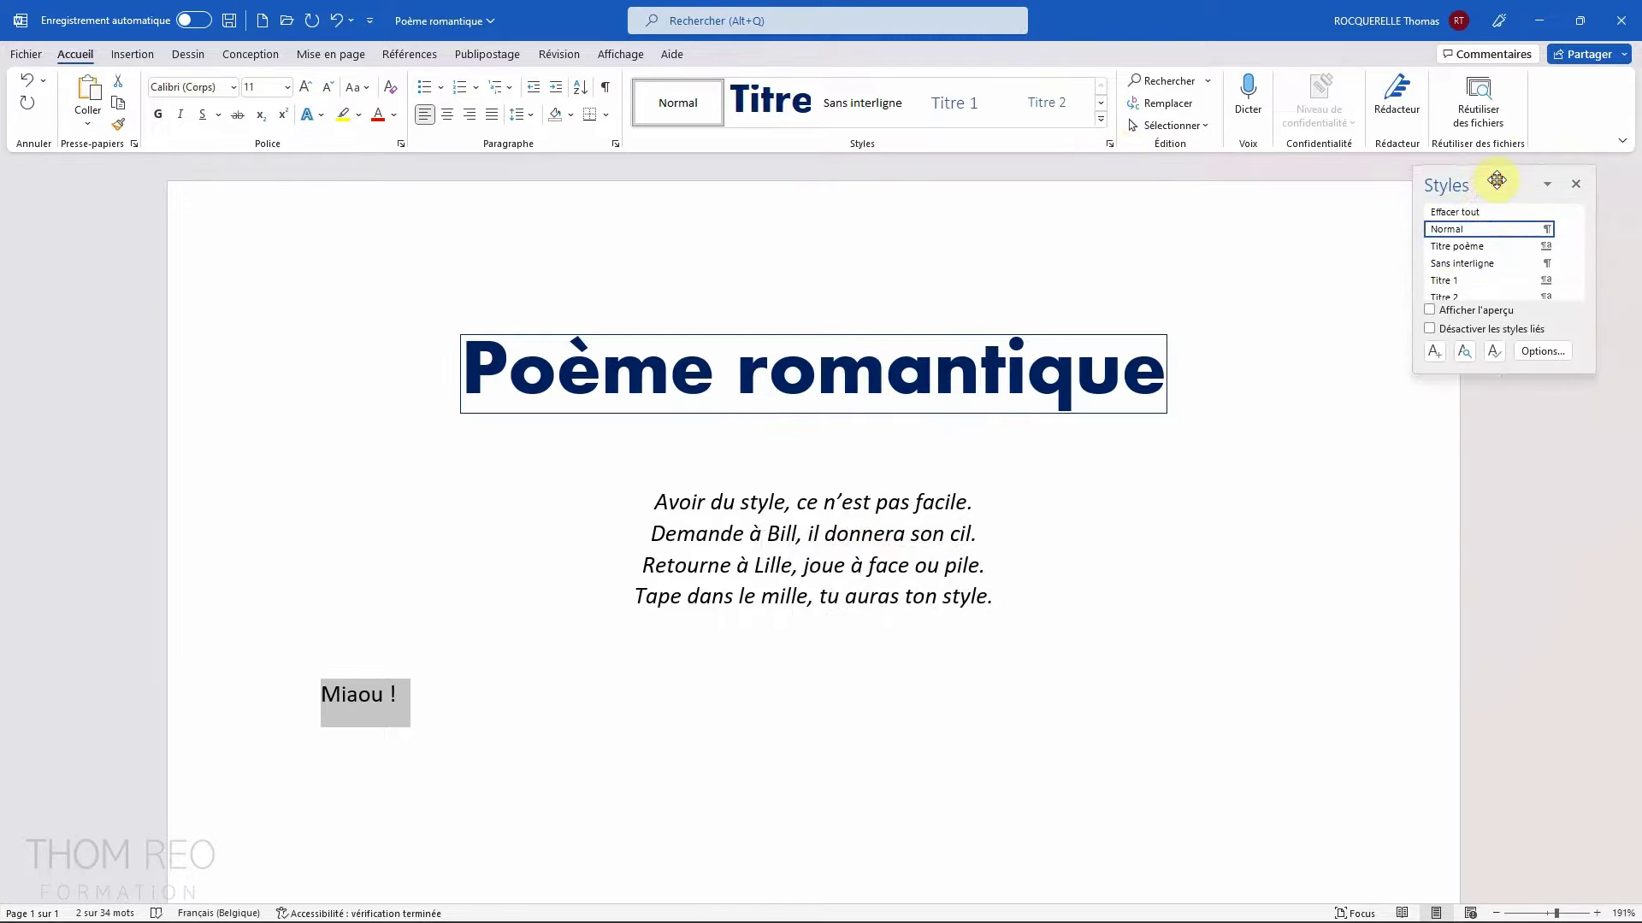
{"action": "left_click_drag", "start_coordinate": [1507, 373], "coordinate": [1504, 707]}
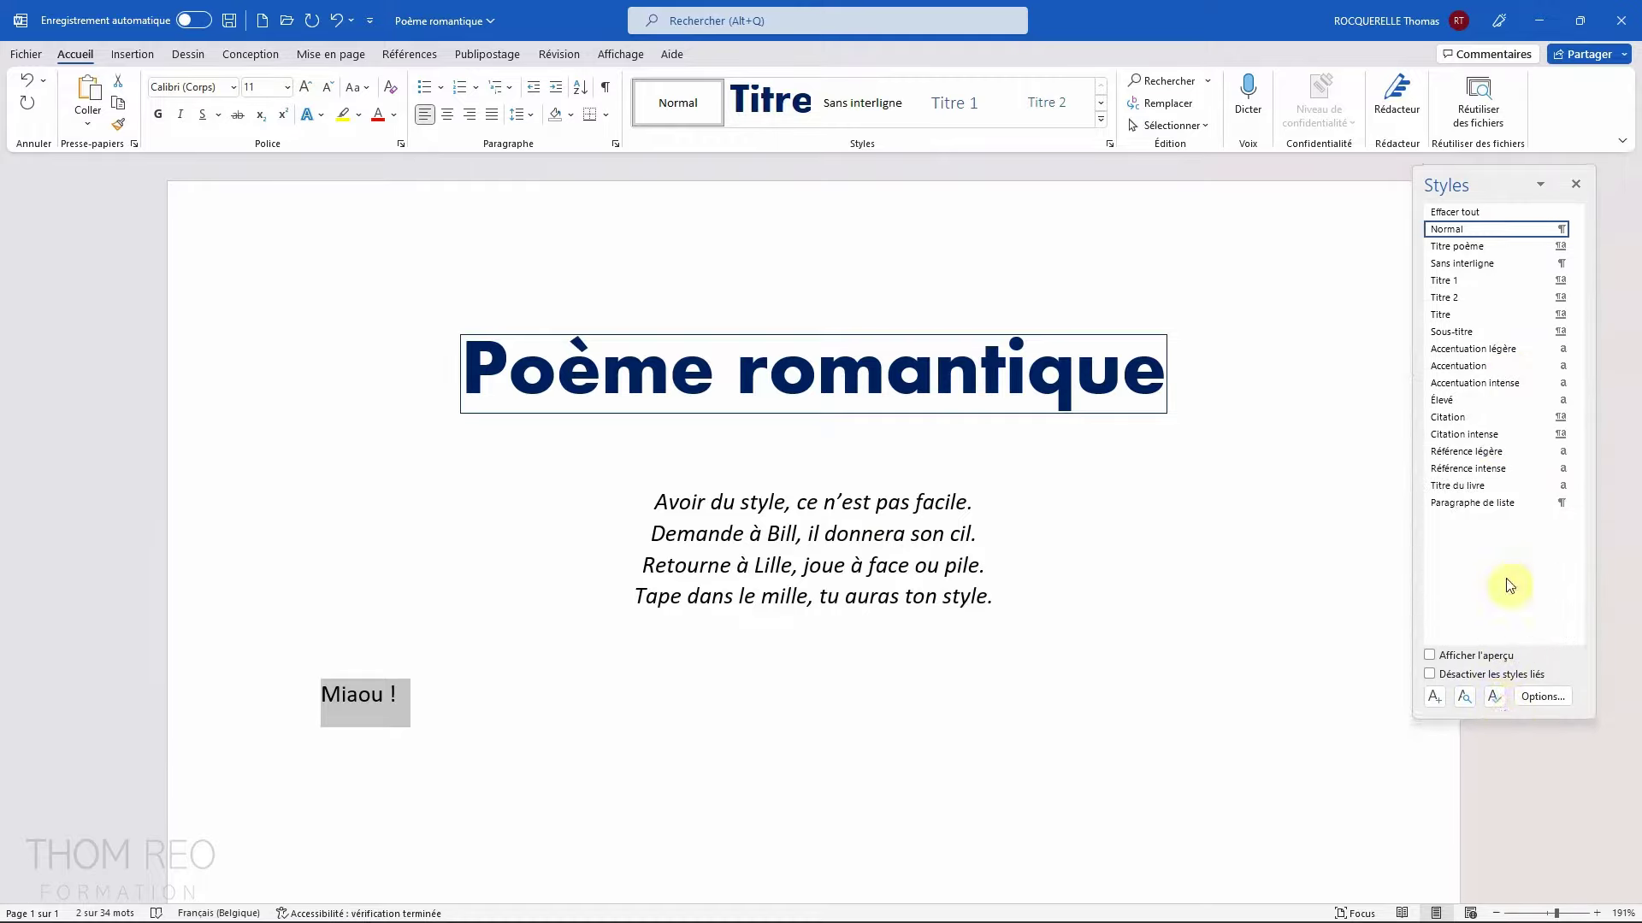
{"action": "mouse_move", "coordinate": [1467, 248]}
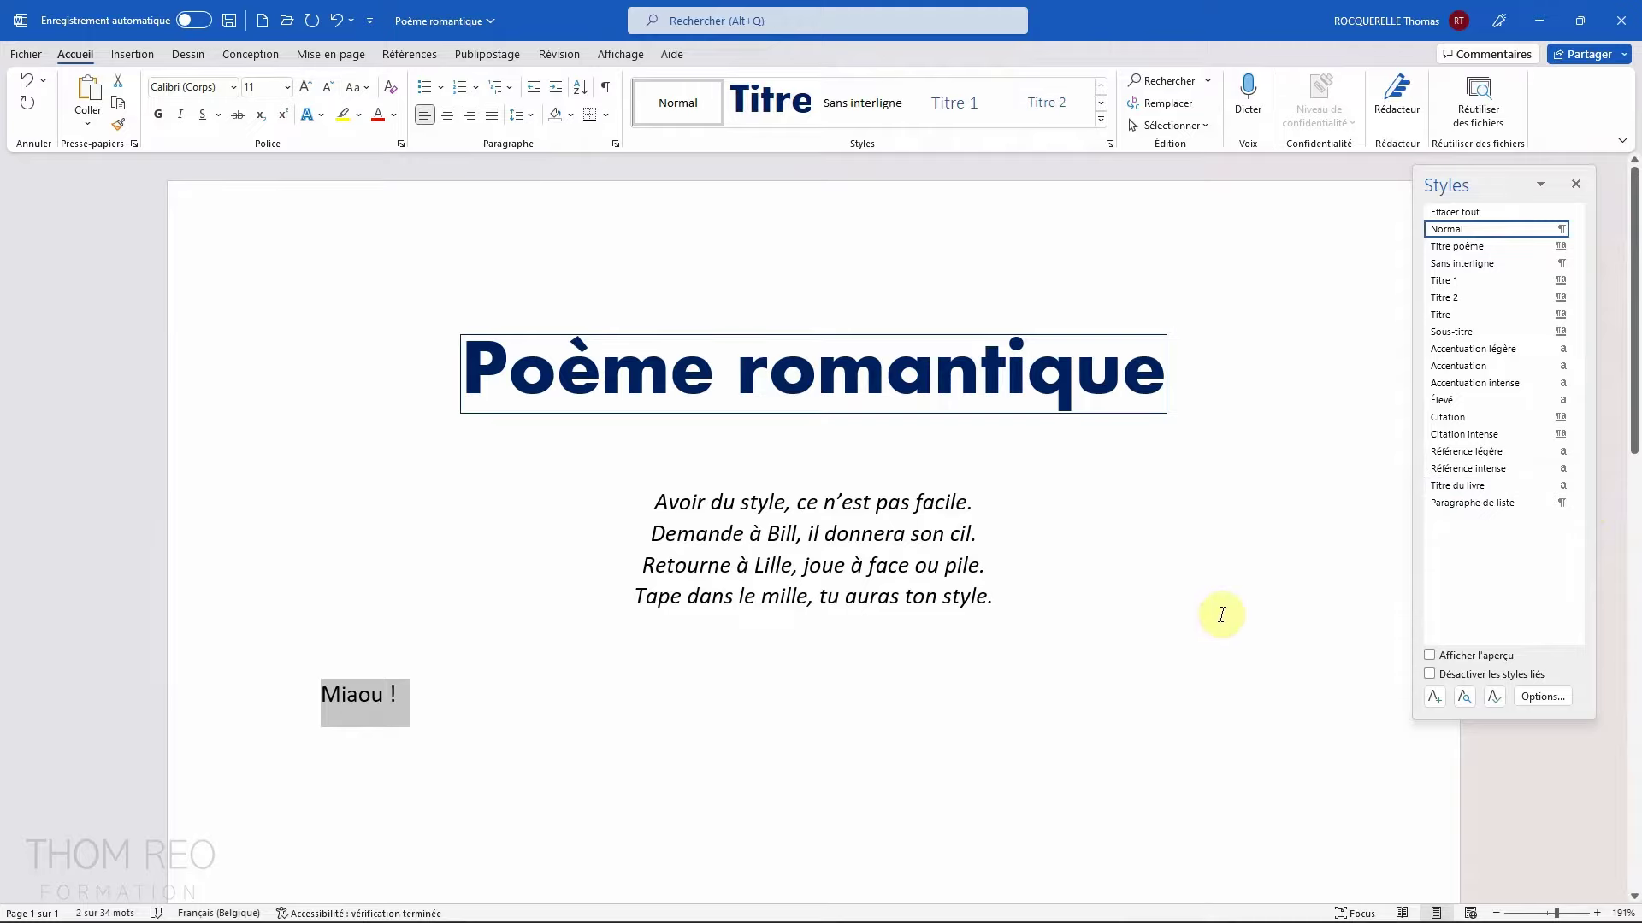
Step: Create a new paragraph style named "Texte poème" with the Arial font at size 18
{"action": "left_click", "coordinate": [1434, 698]}
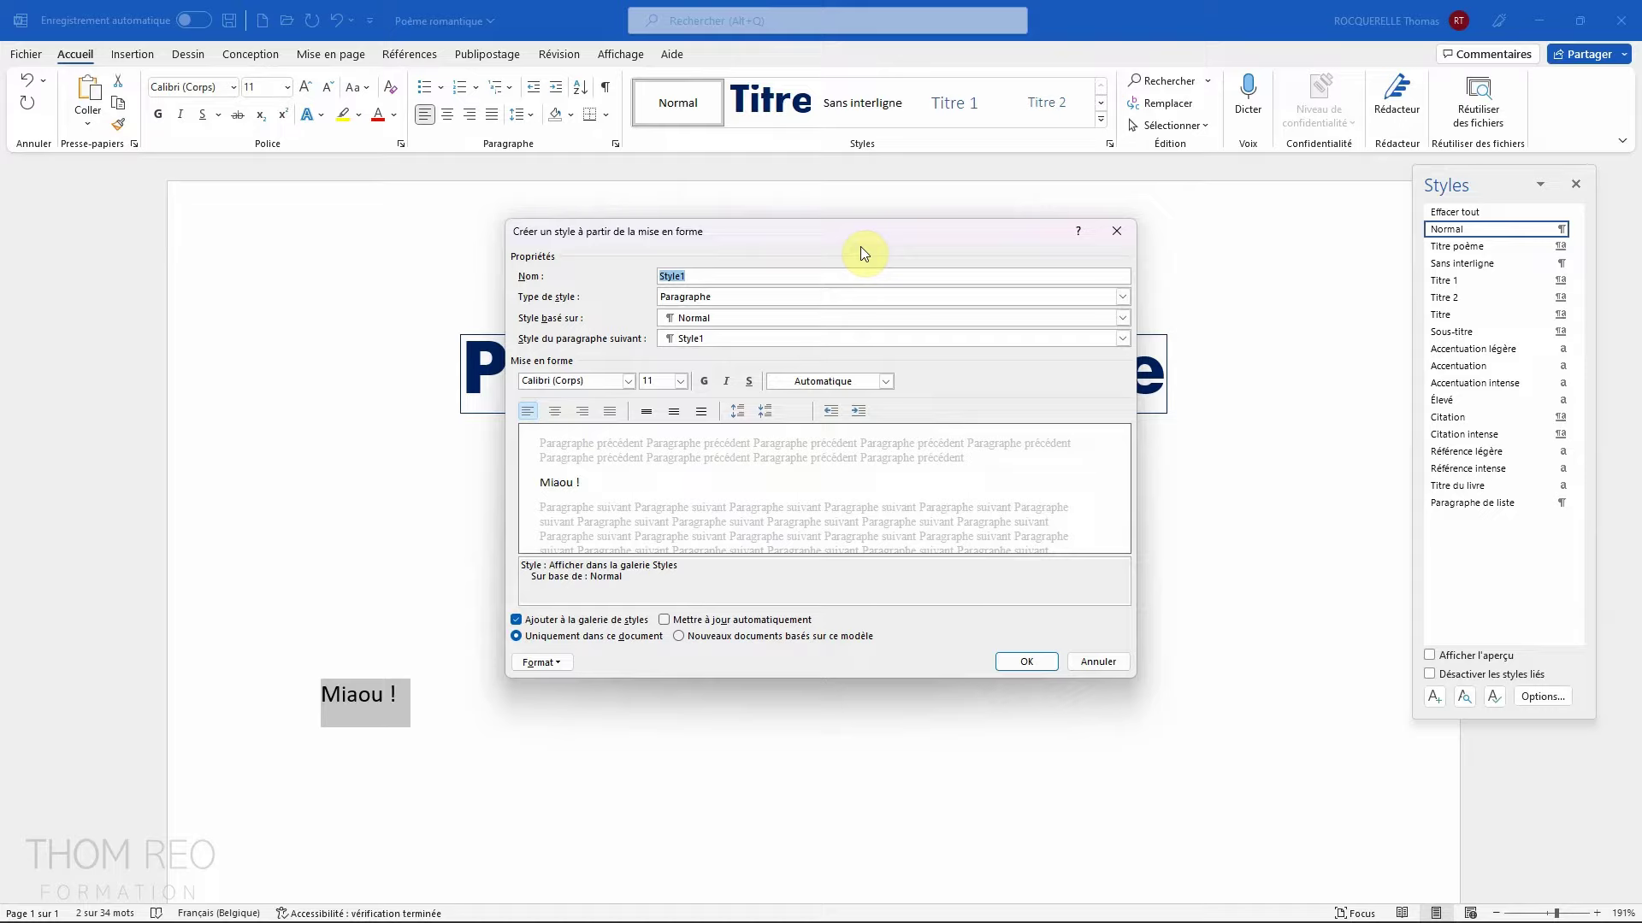
{"action": "type", "text": "Texte poème"}
{"action": "left_click", "coordinate": [628, 382]}
{"action": "left_click", "coordinate": [576, 473]}
{"action": "left_click", "coordinate": [680, 381]}
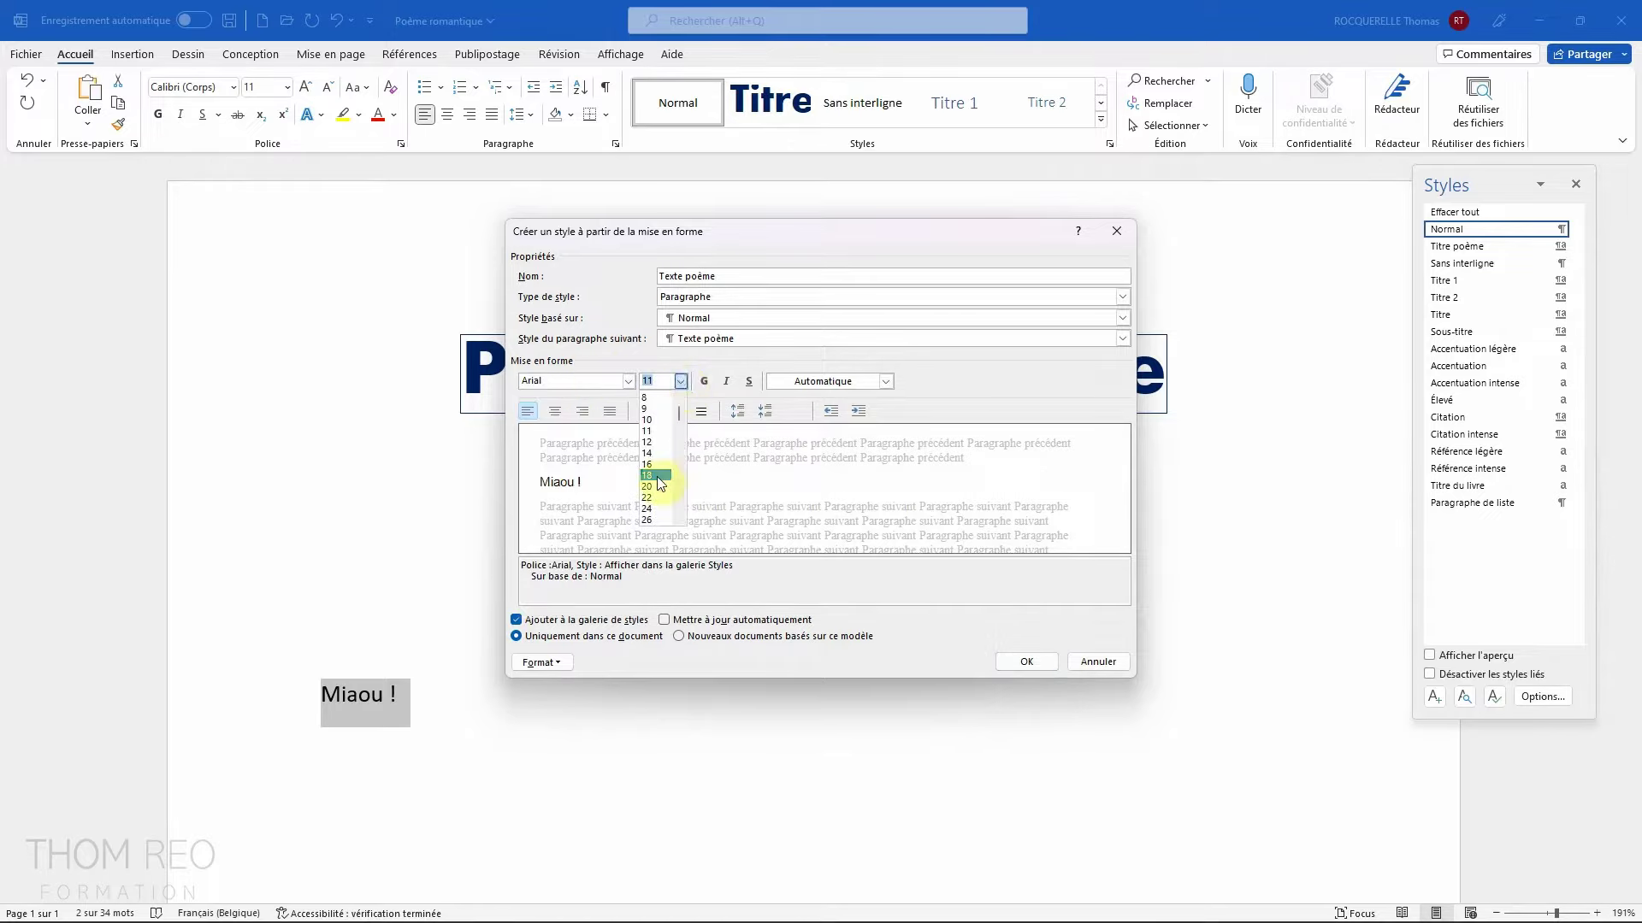
{"action": "left_click", "coordinate": [648, 475]}
Step: Make the new style's text bold, italic and underlined, and set its font colour to standard red
{"action": "left_click", "coordinate": [704, 382]}
{"action": "left_click", "coordinate": [726, 381]}
{"action": "left_click", "coordinate": [746, 381]}
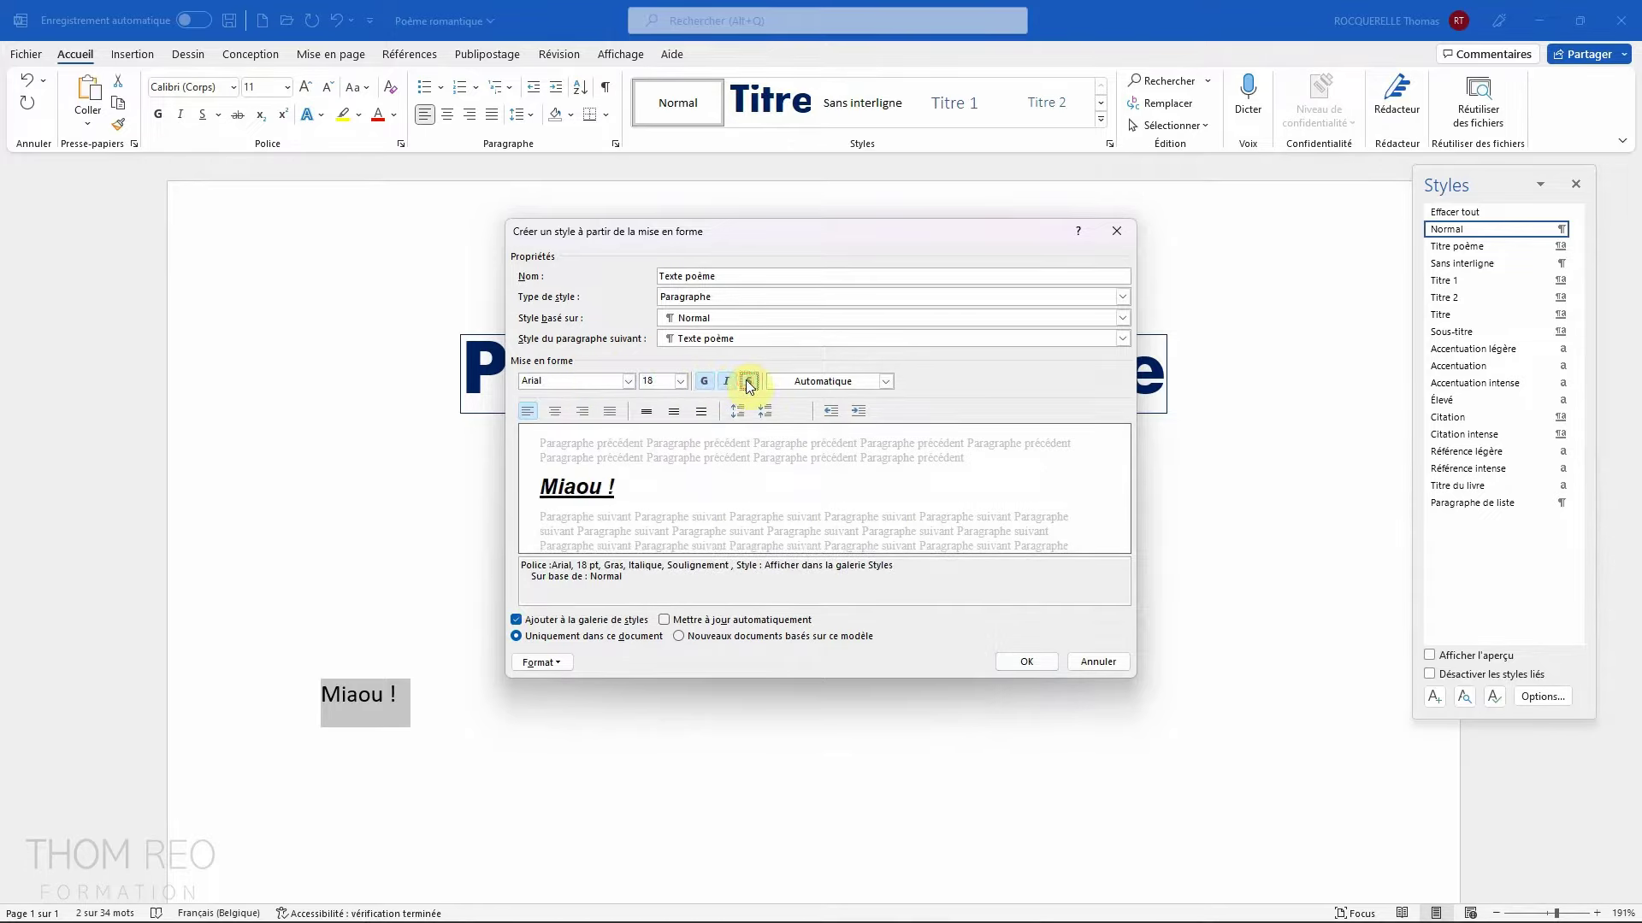
{"action": "left_click", "coordinate": [835, 381]}
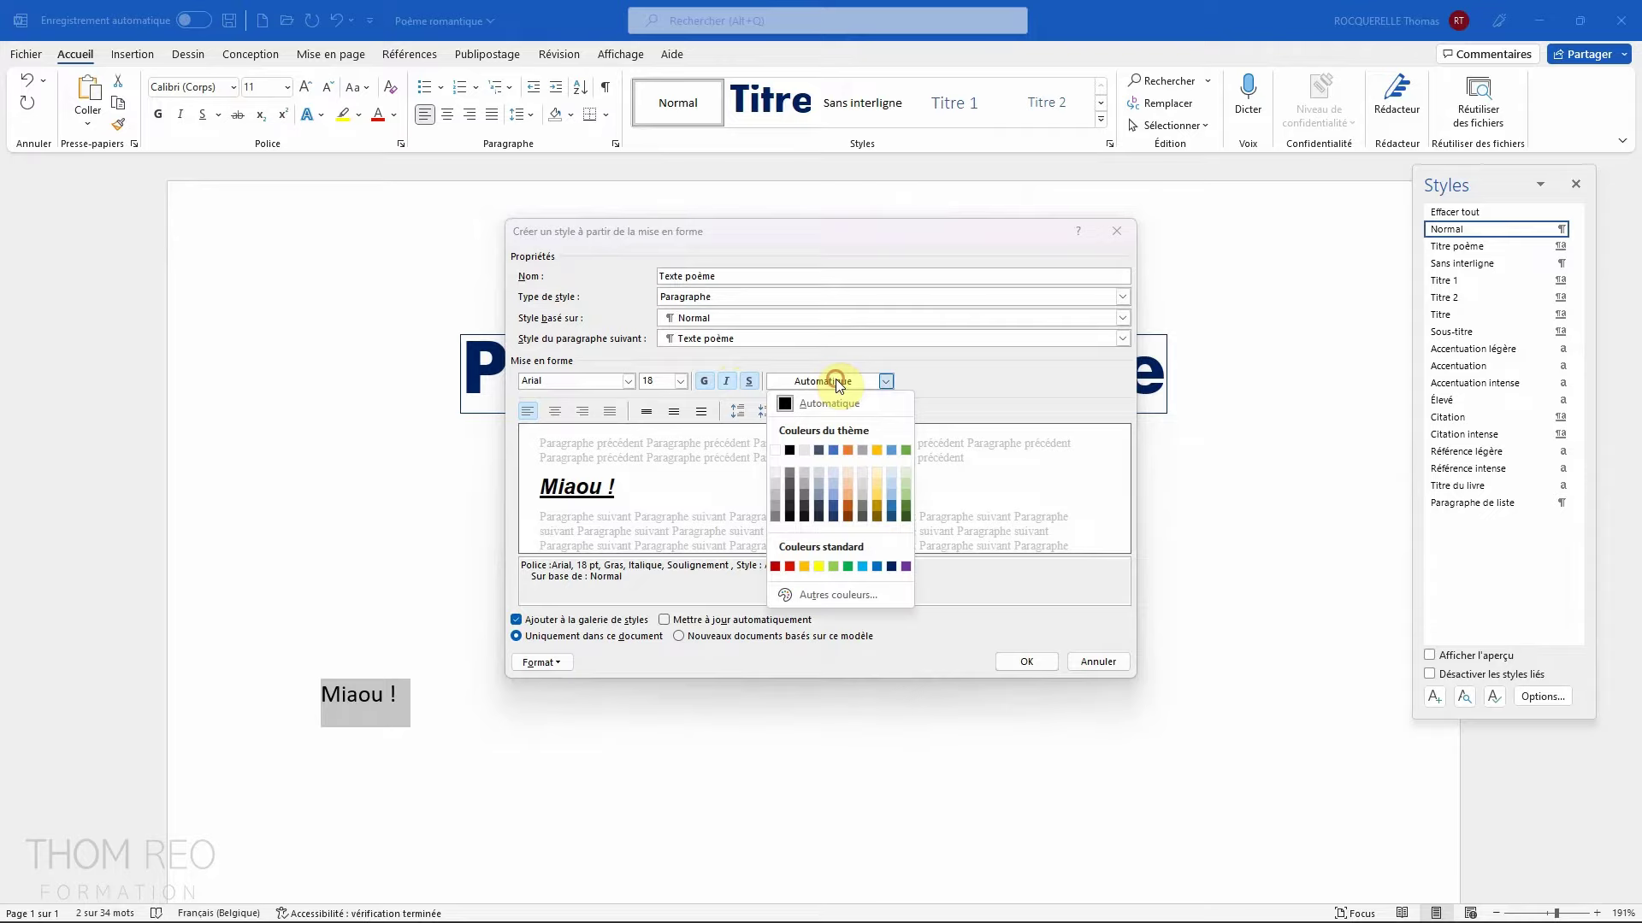
{"action": "left_click", "coordinate": [774, 567]}
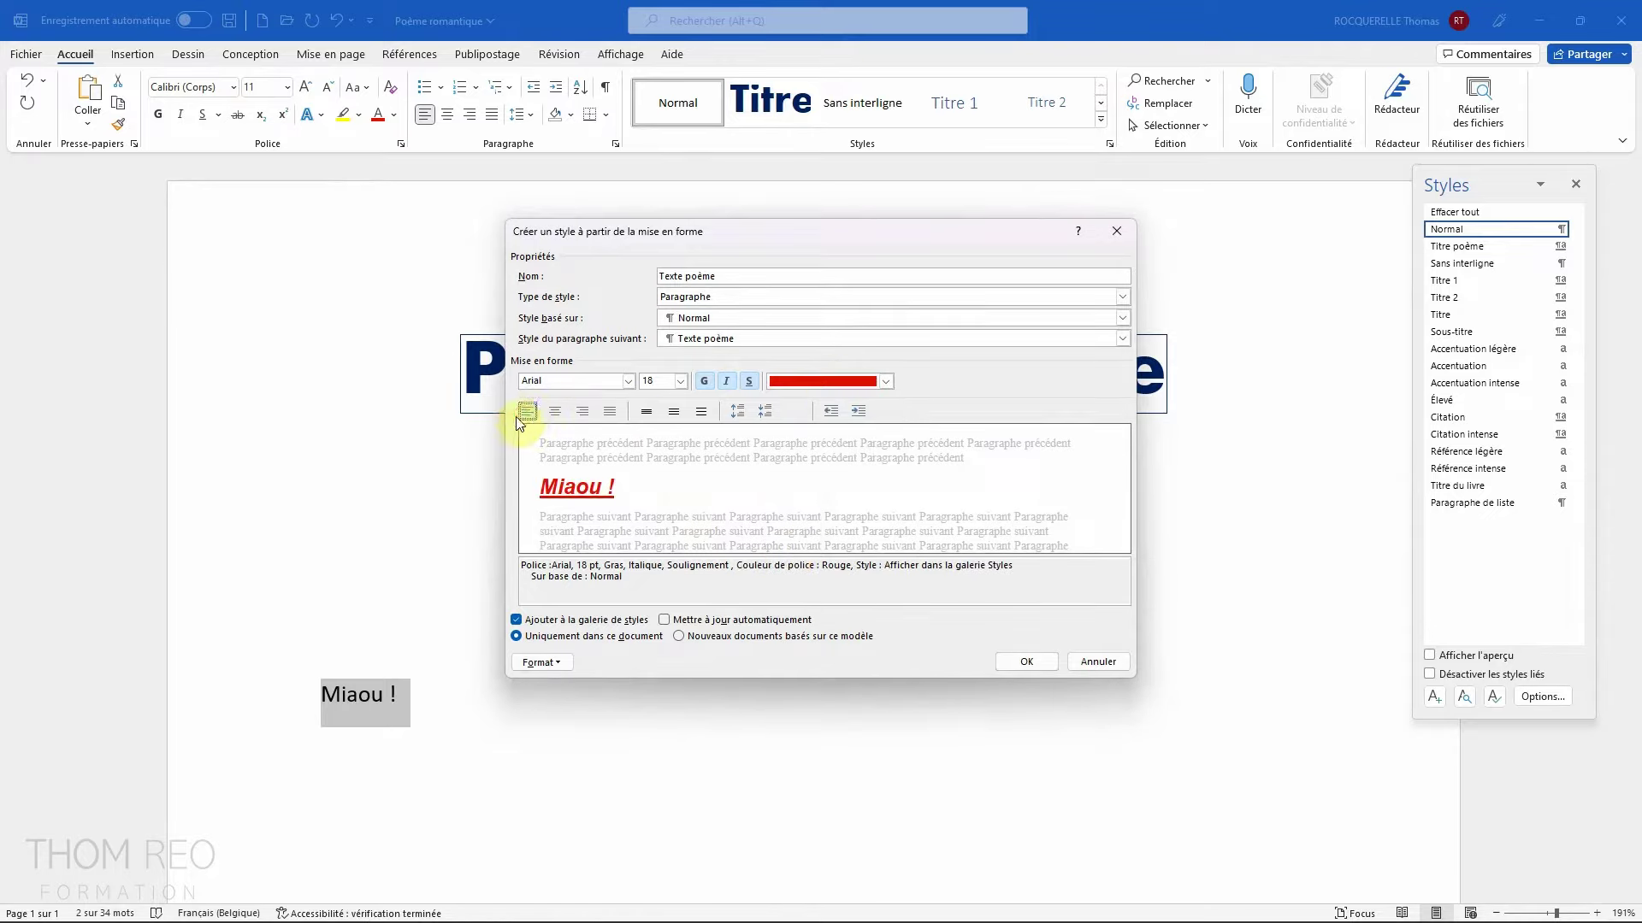
Step: Centre the style's paragraph with single line spacing, and increase paragraph spacing to 12 pt before and 20 pt after
{"action": "left_click", "coordinate": [555, 413]}
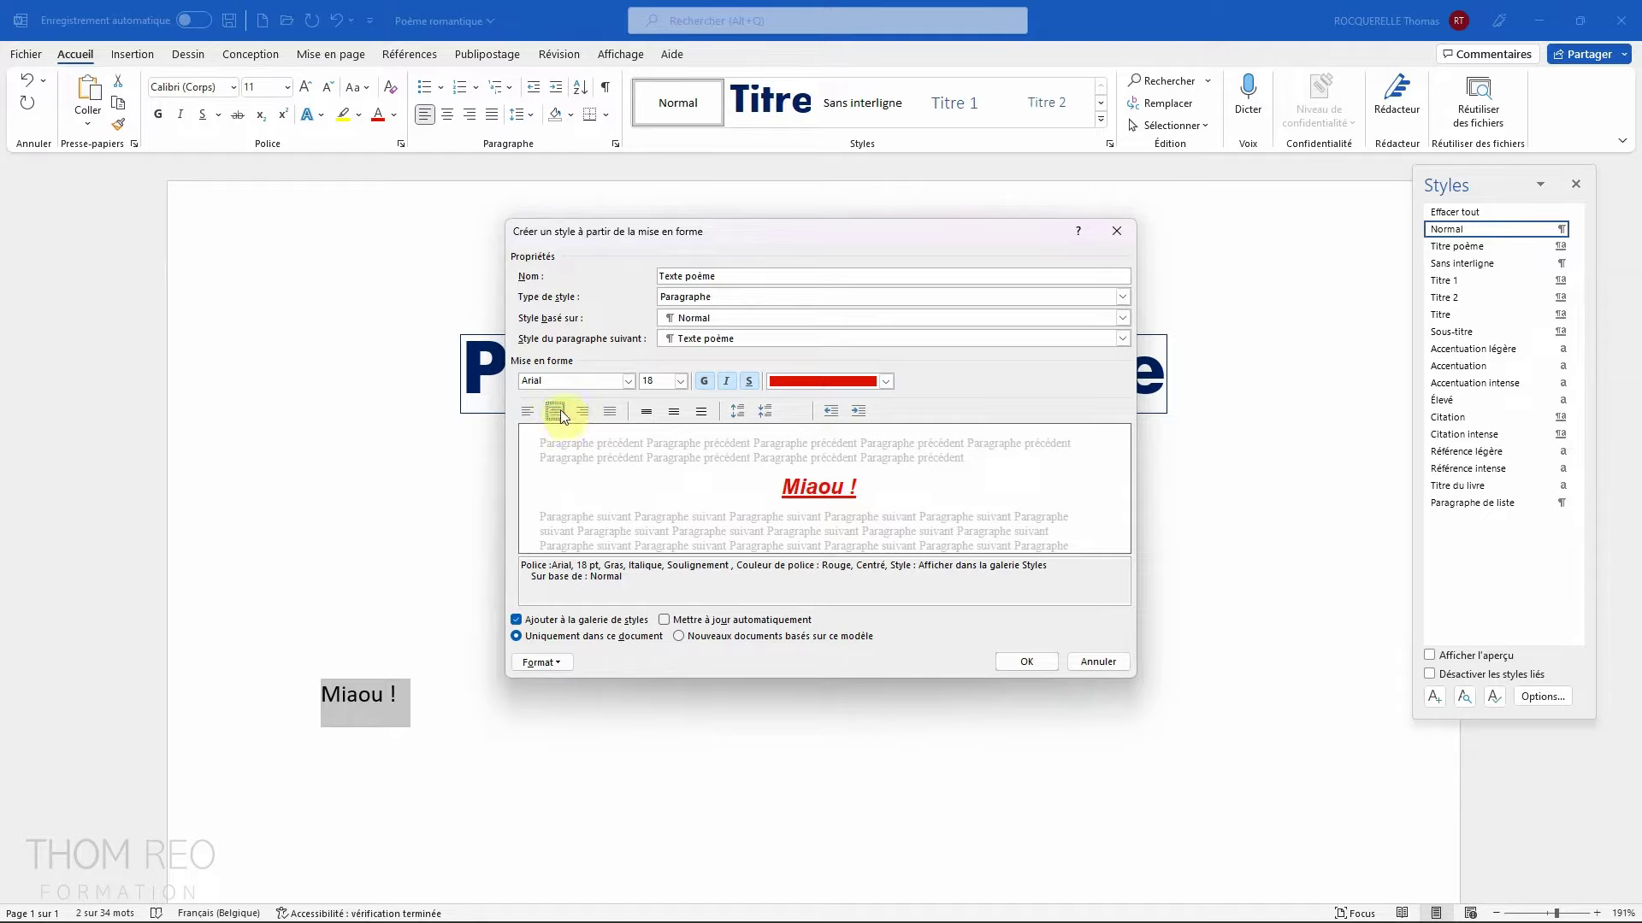
{"action": "left_click", "coordinate": [647, 412]}
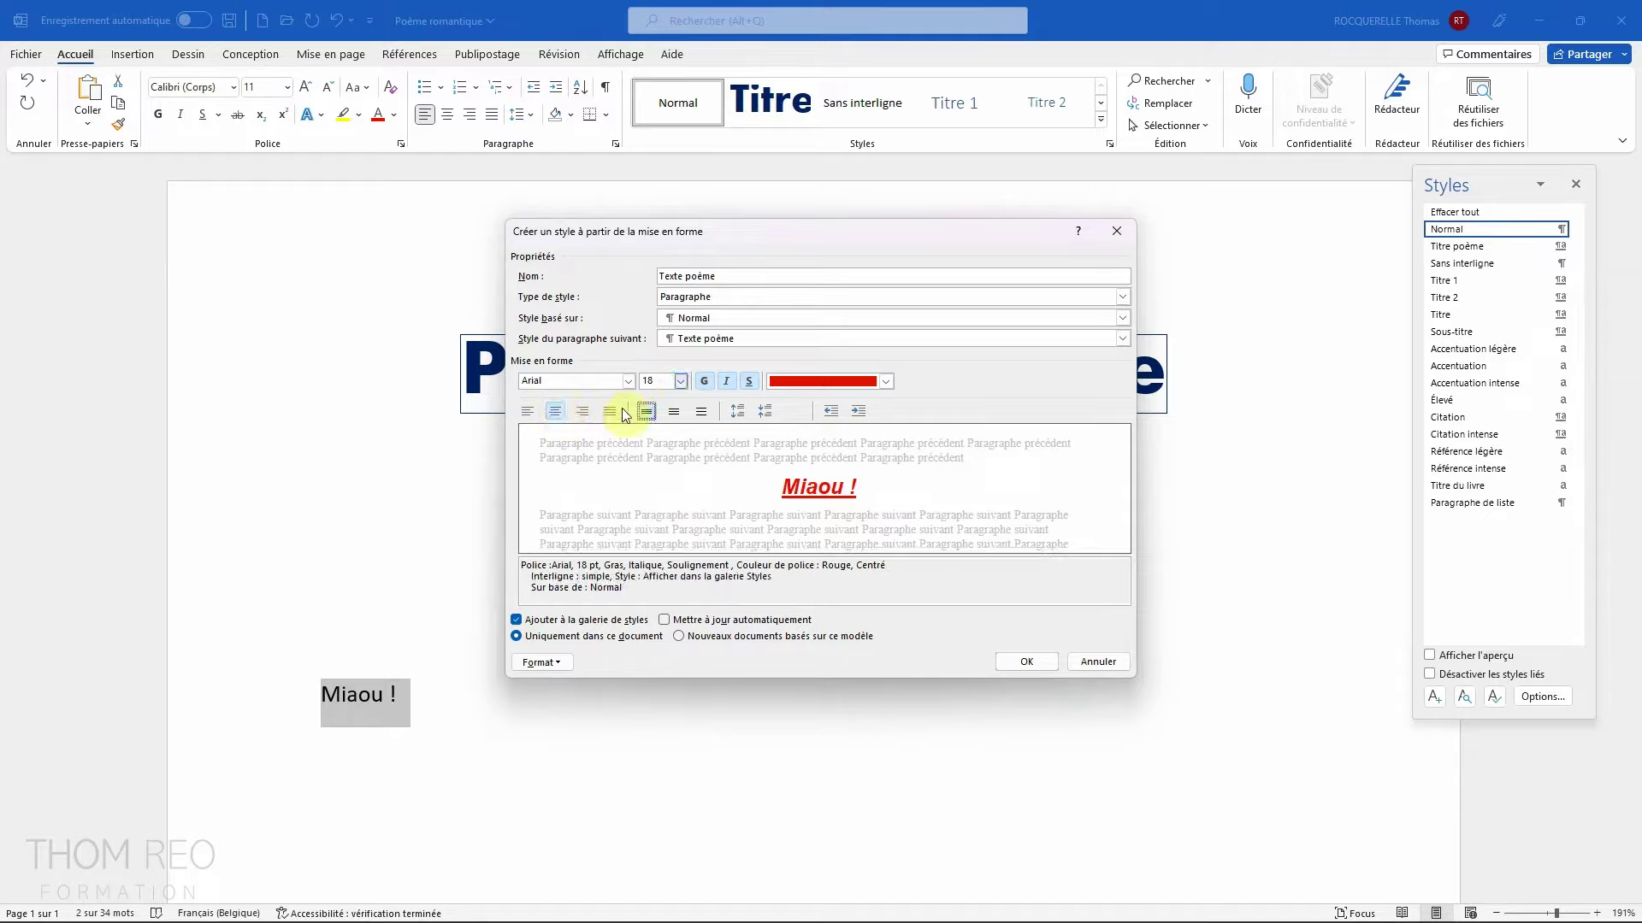
{"action": "left_click", "coordinate": [737, 413]}
{"action": "left_click", "coordinate": [737, 414]}
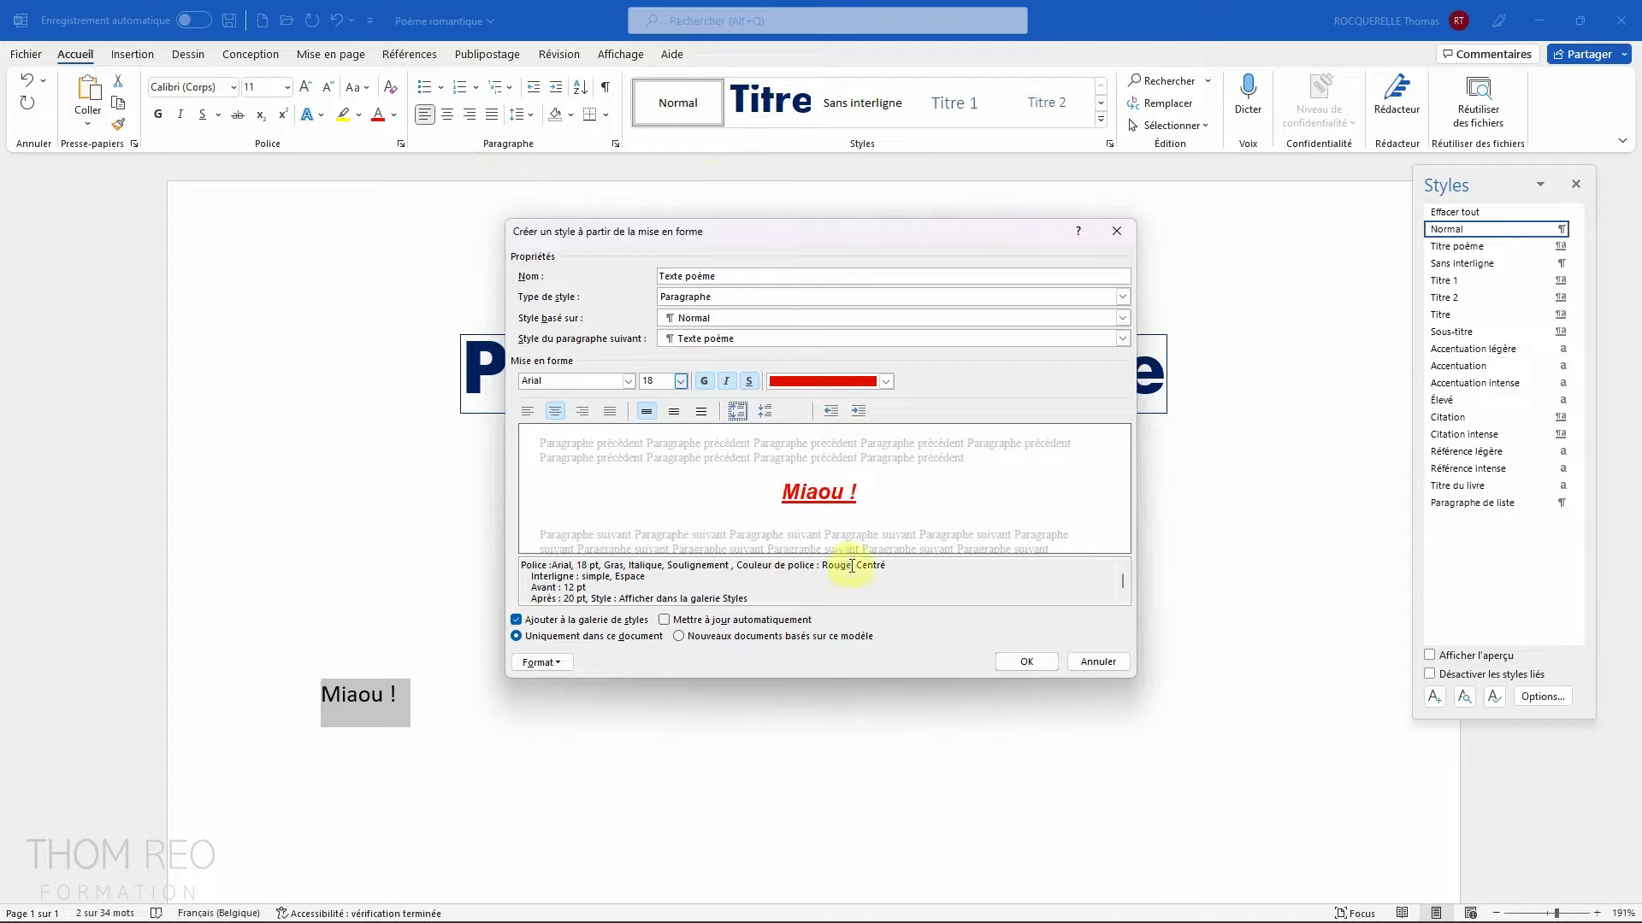
Step: Add a reflection text effect to the style using the middle preset of the reflection variations
{"action": "left_click", "coordinate": [555, 664]}
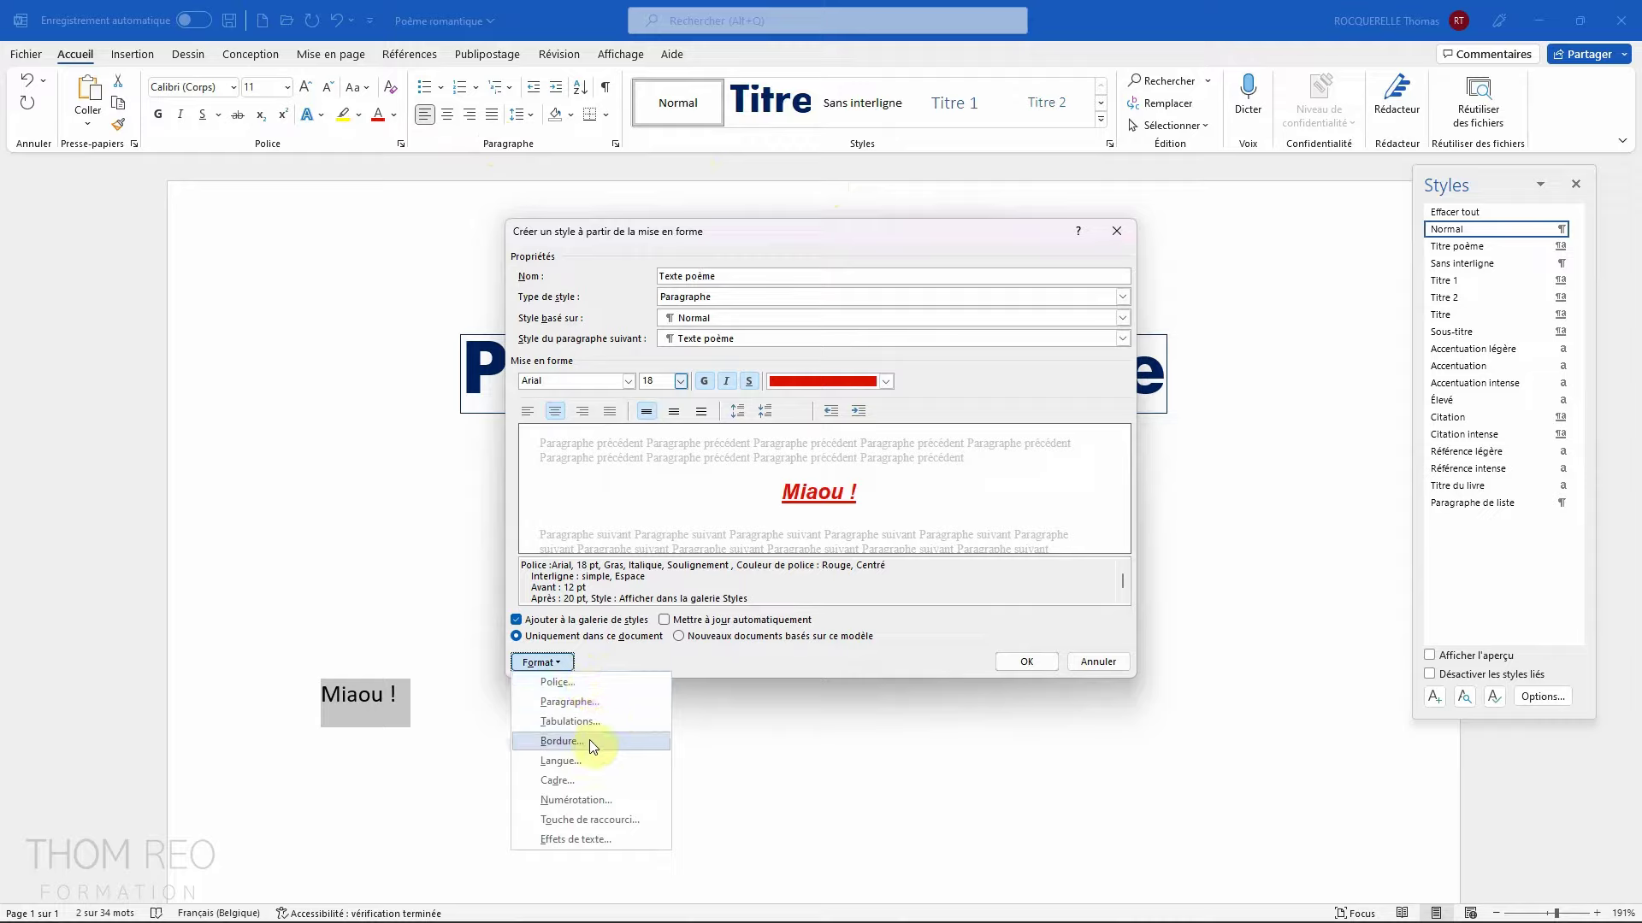
{"action": "left_click", "coordinate": [595, 840]}
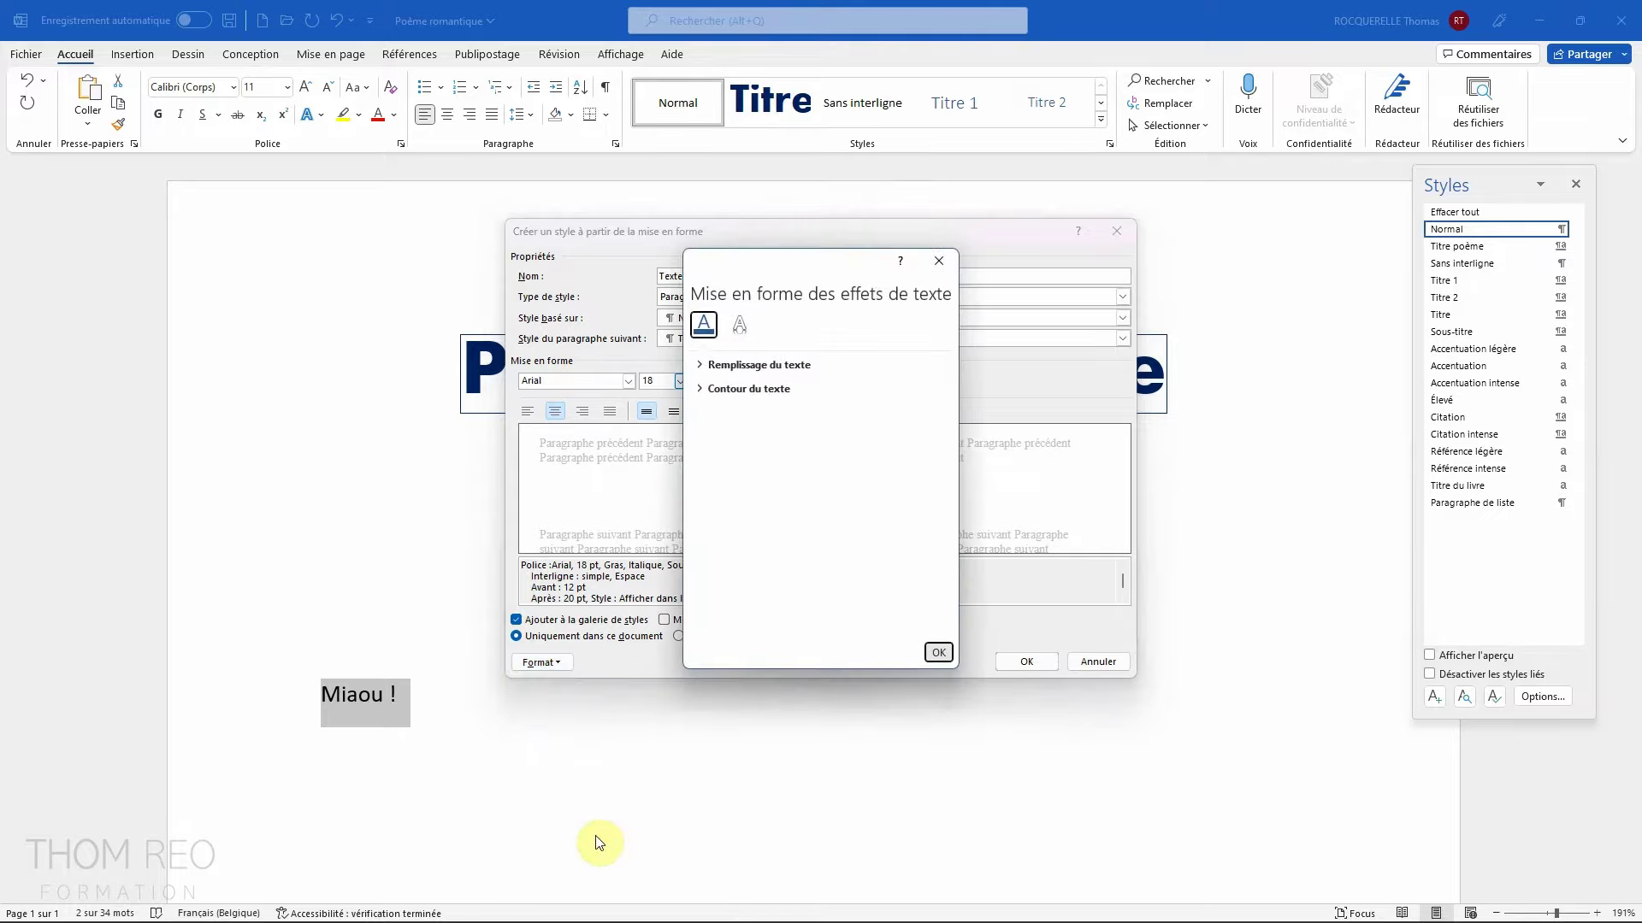
{"action": "left_click", "coordinate": [739, 326]}
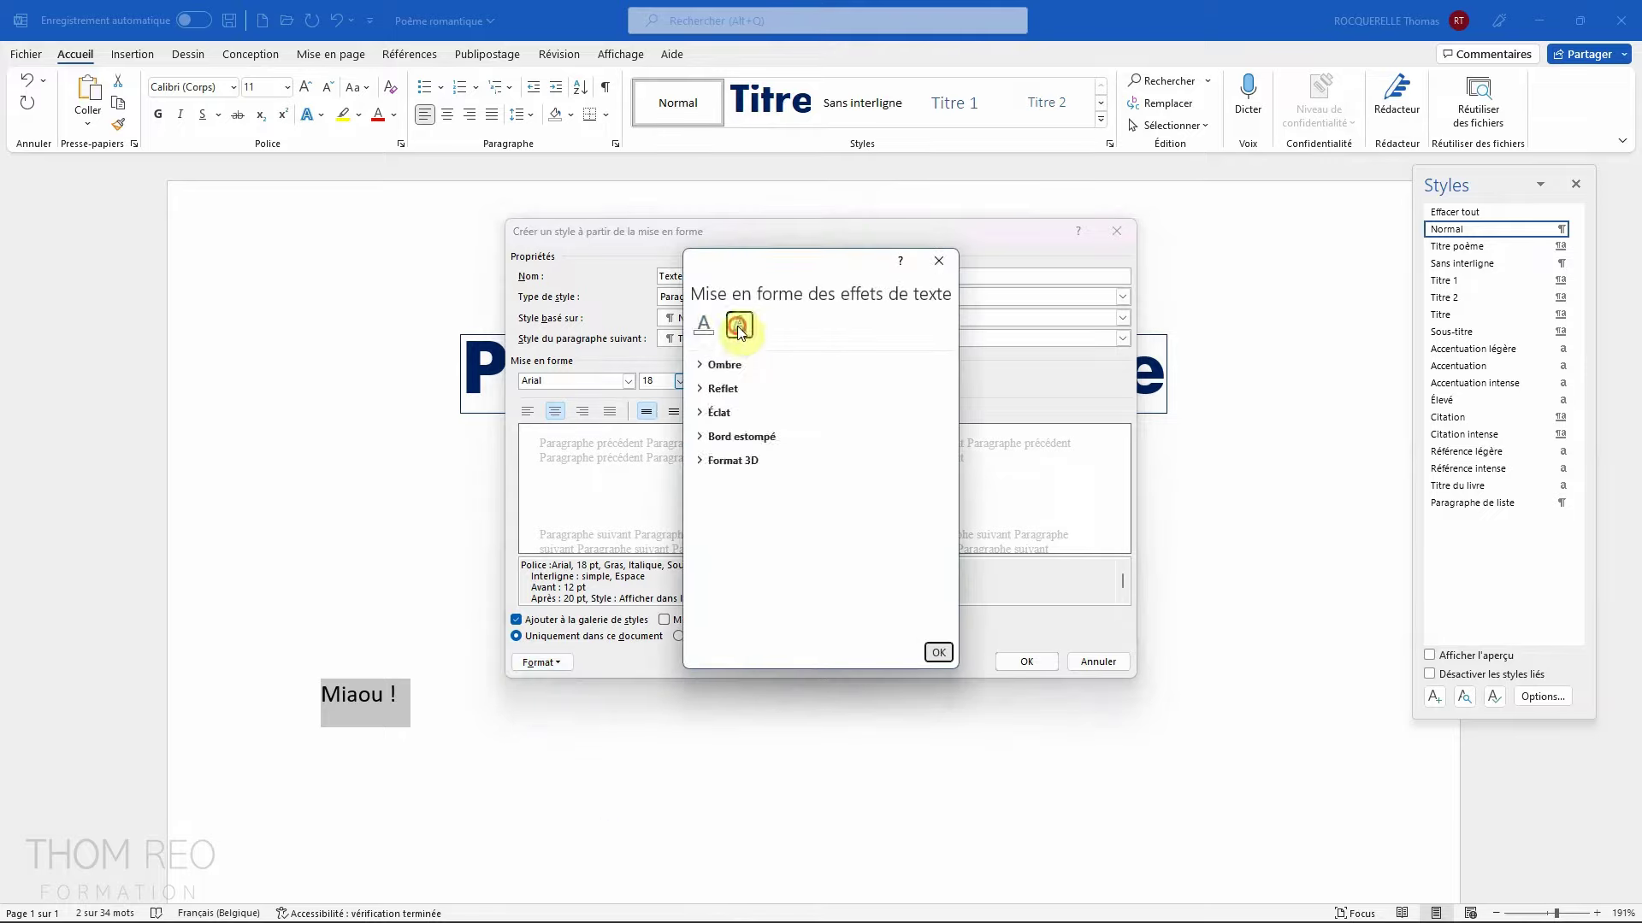
{"action": "left_click", "coordinate": [715, 388]}
{"action": "left_click", "coordinate": [917, 413]}
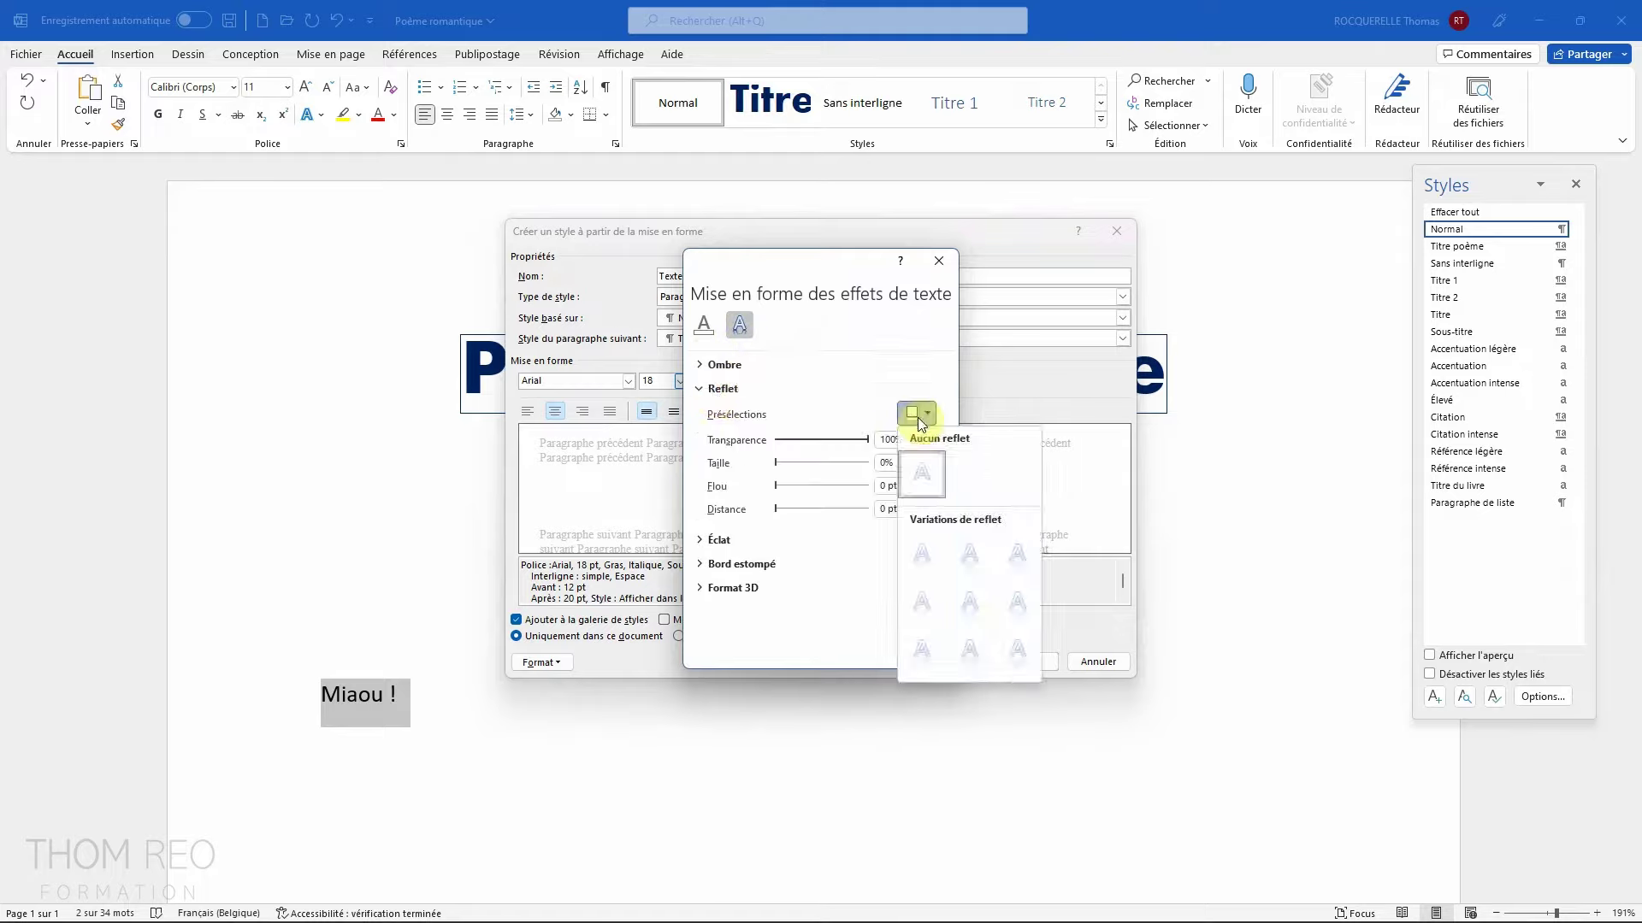
{"action": "left_click", "coordinate": [978, 611]}
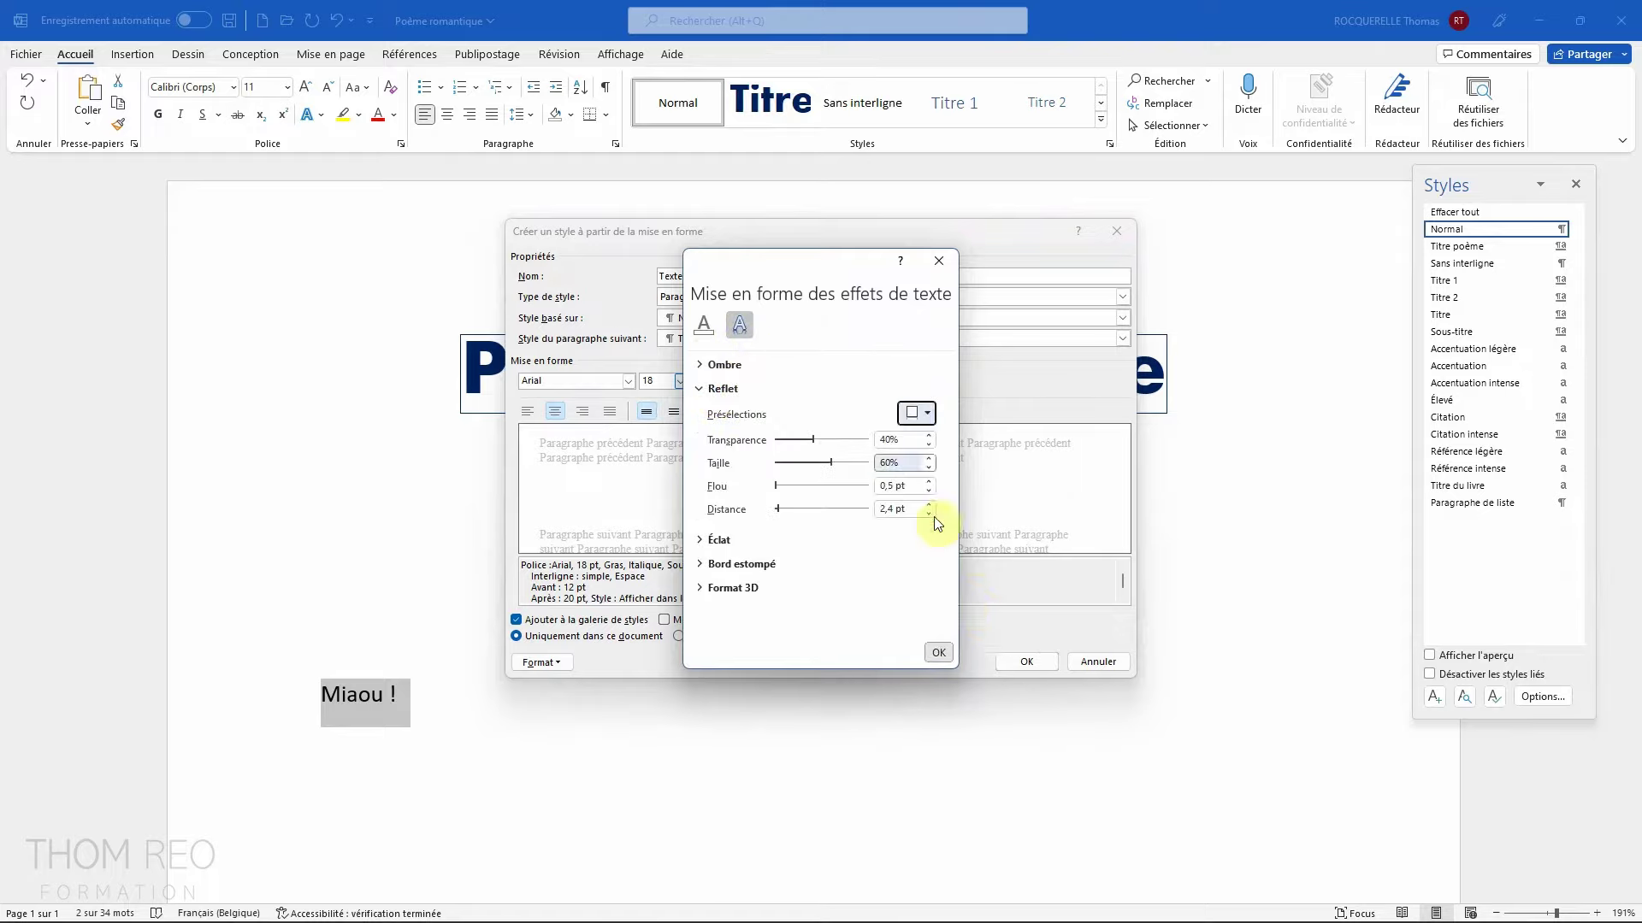
{"action": "left_click", "coordinate": [937, 654]}
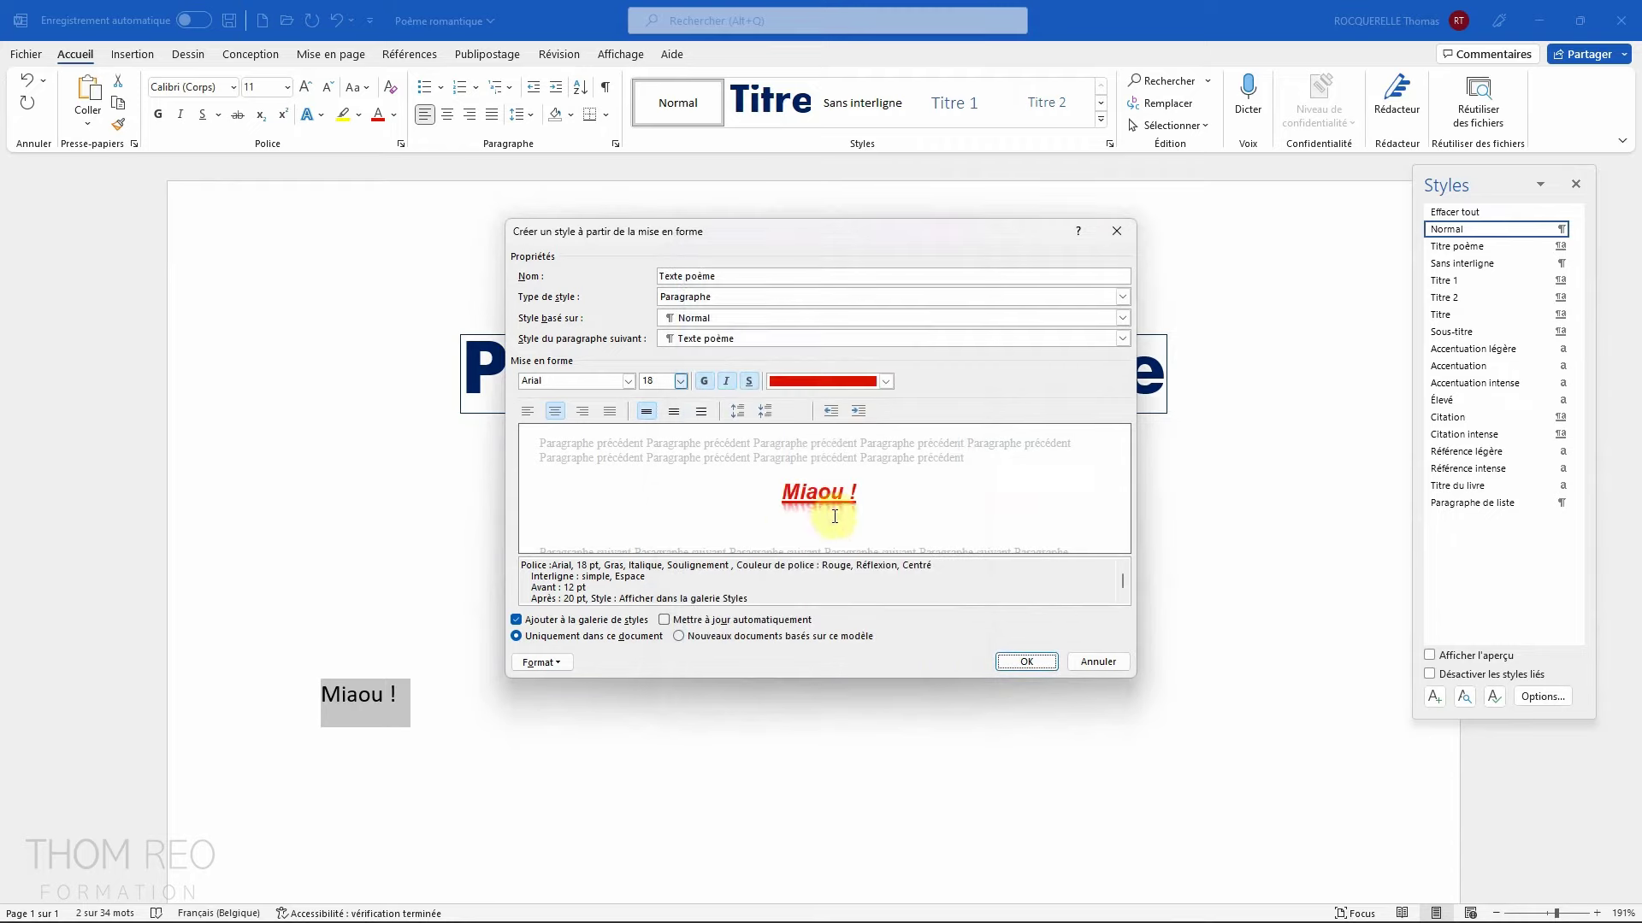
Step: Change the style's underline to a double line in its font settings and finish creating the style
{"action": "left_click", "coordinate": [554, 664]}
{"action": "left_click", "coordinate": [567, 686]}
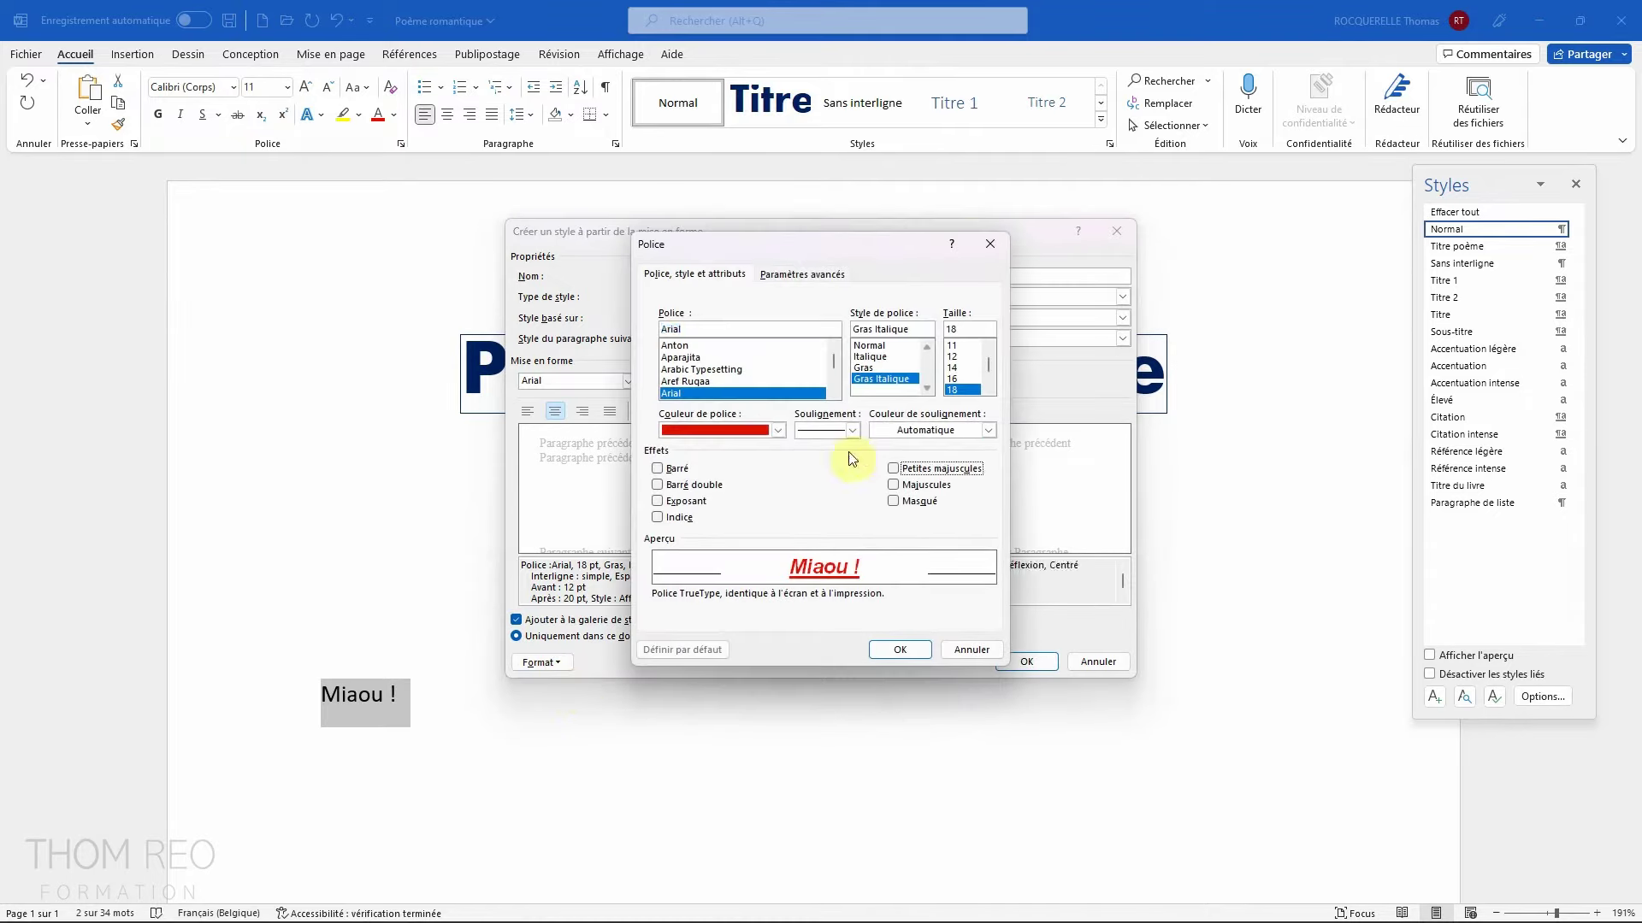
{"action": "left_click", "coordinate": [853, 430]}
{"action": "left_click", "coordinate": [821, 483]}
{"action": "key", "text": "Return"}
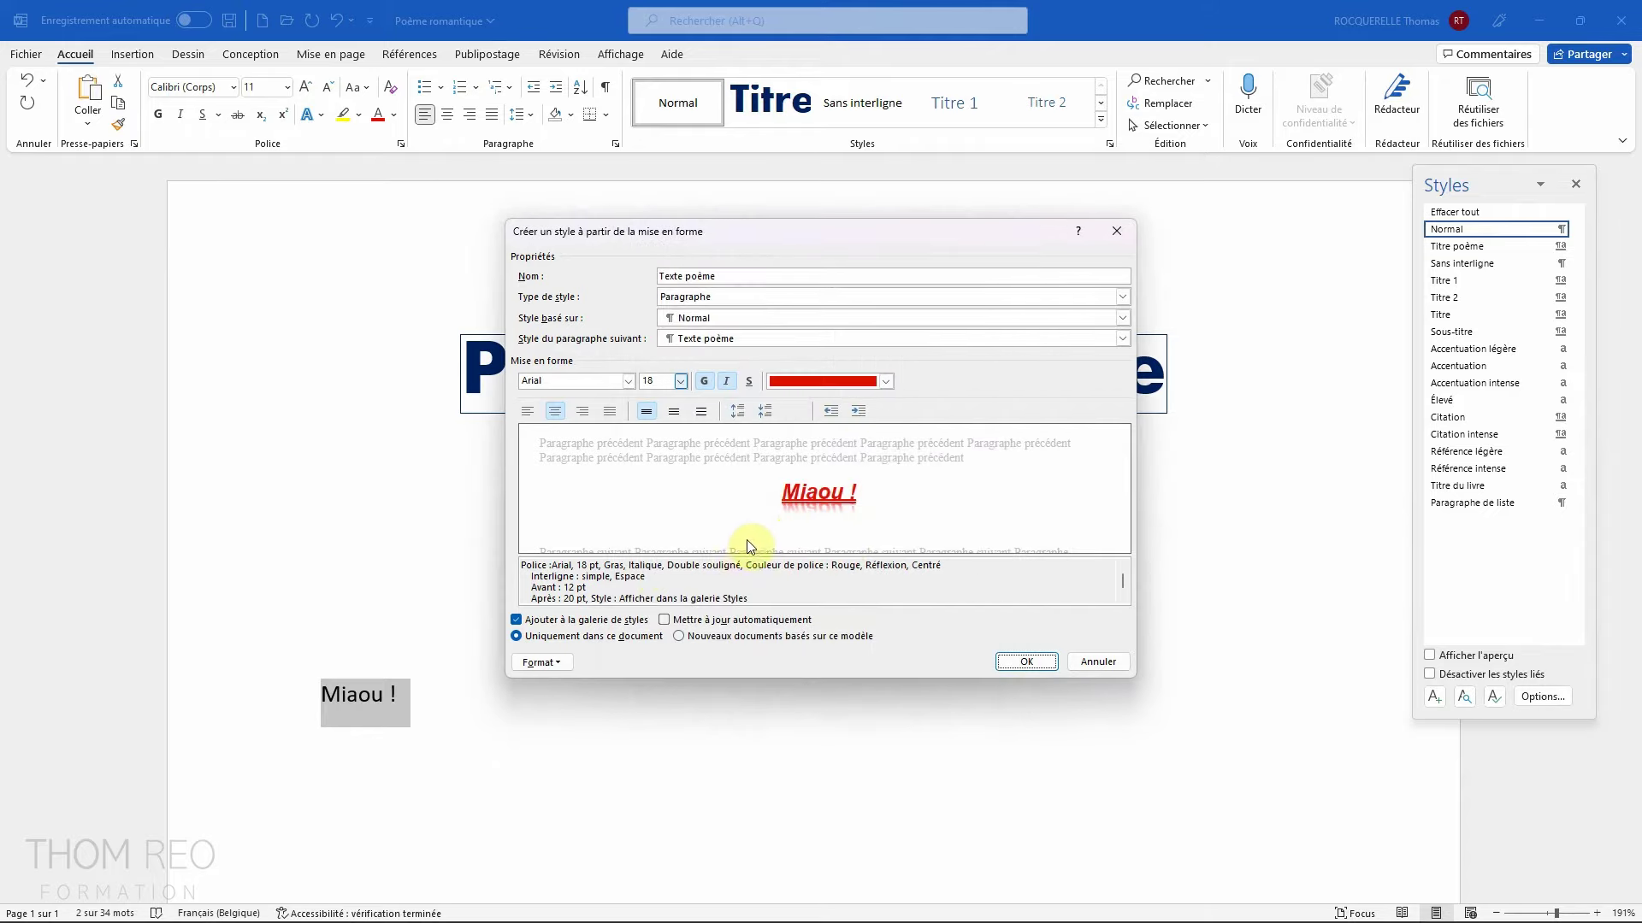
{"action": "left_click", "coordinate": [1125, 579]}
{"action": "left_click_drag", "start_coordinate": [1125, 587], "coordinate": [1125, 580]}
{"action": "left_click", "coordinate": [1015, 664]}
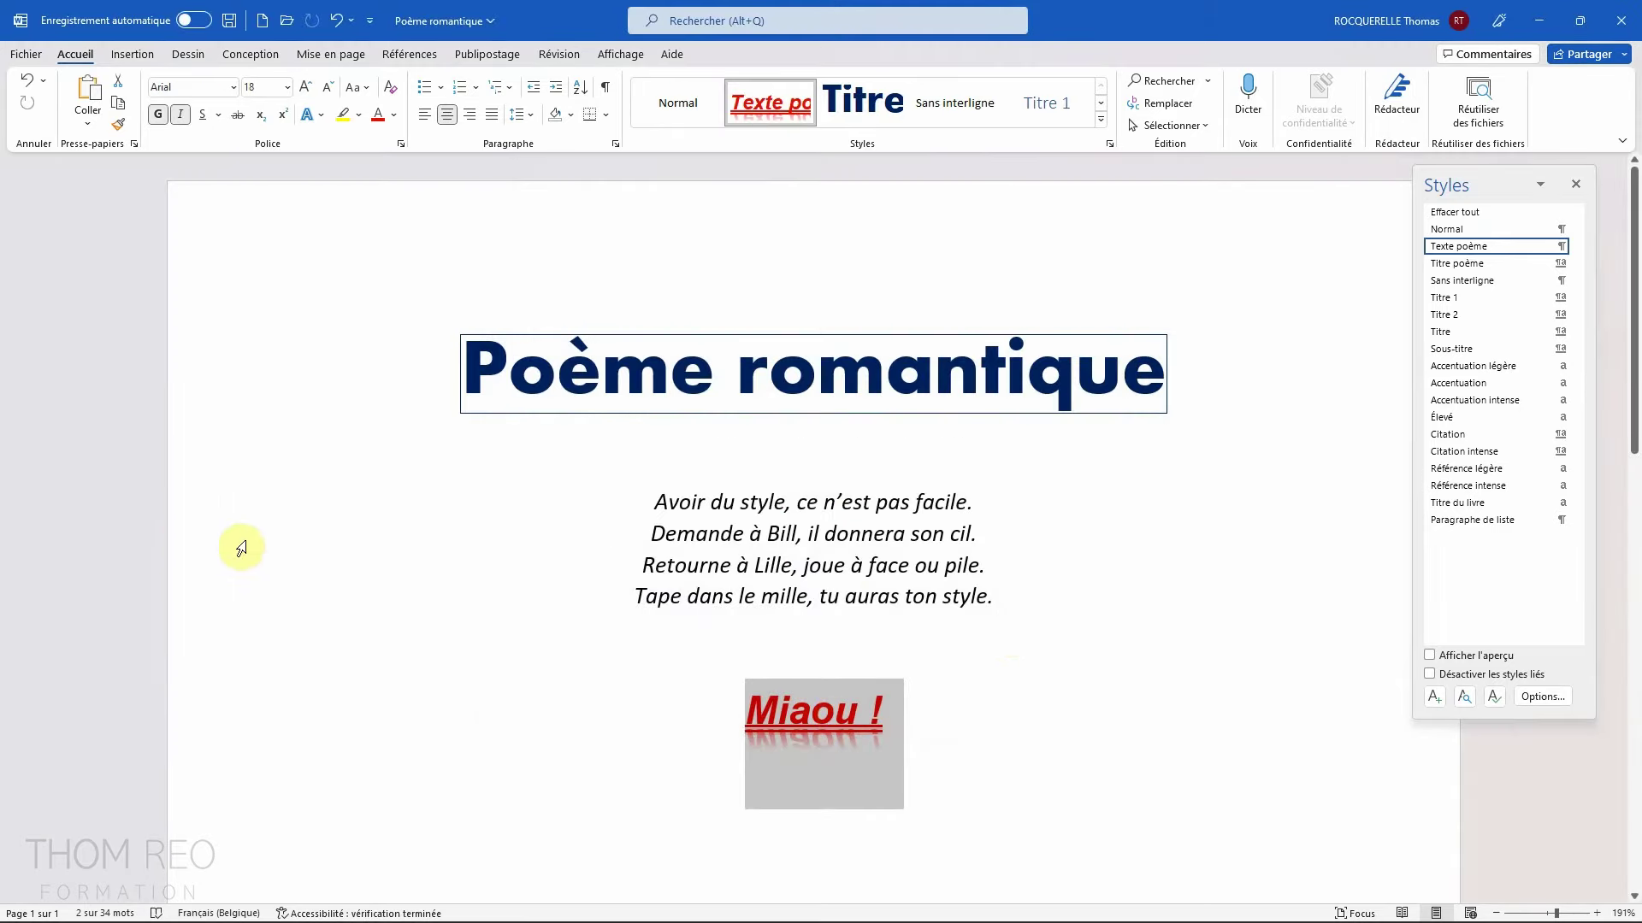
Step: Apply the Texte poème style to the four lines of the poem below the title
{"action": "left_click_drag", "start_coordinate": [192, 502], "coordinate": [206, 594]}
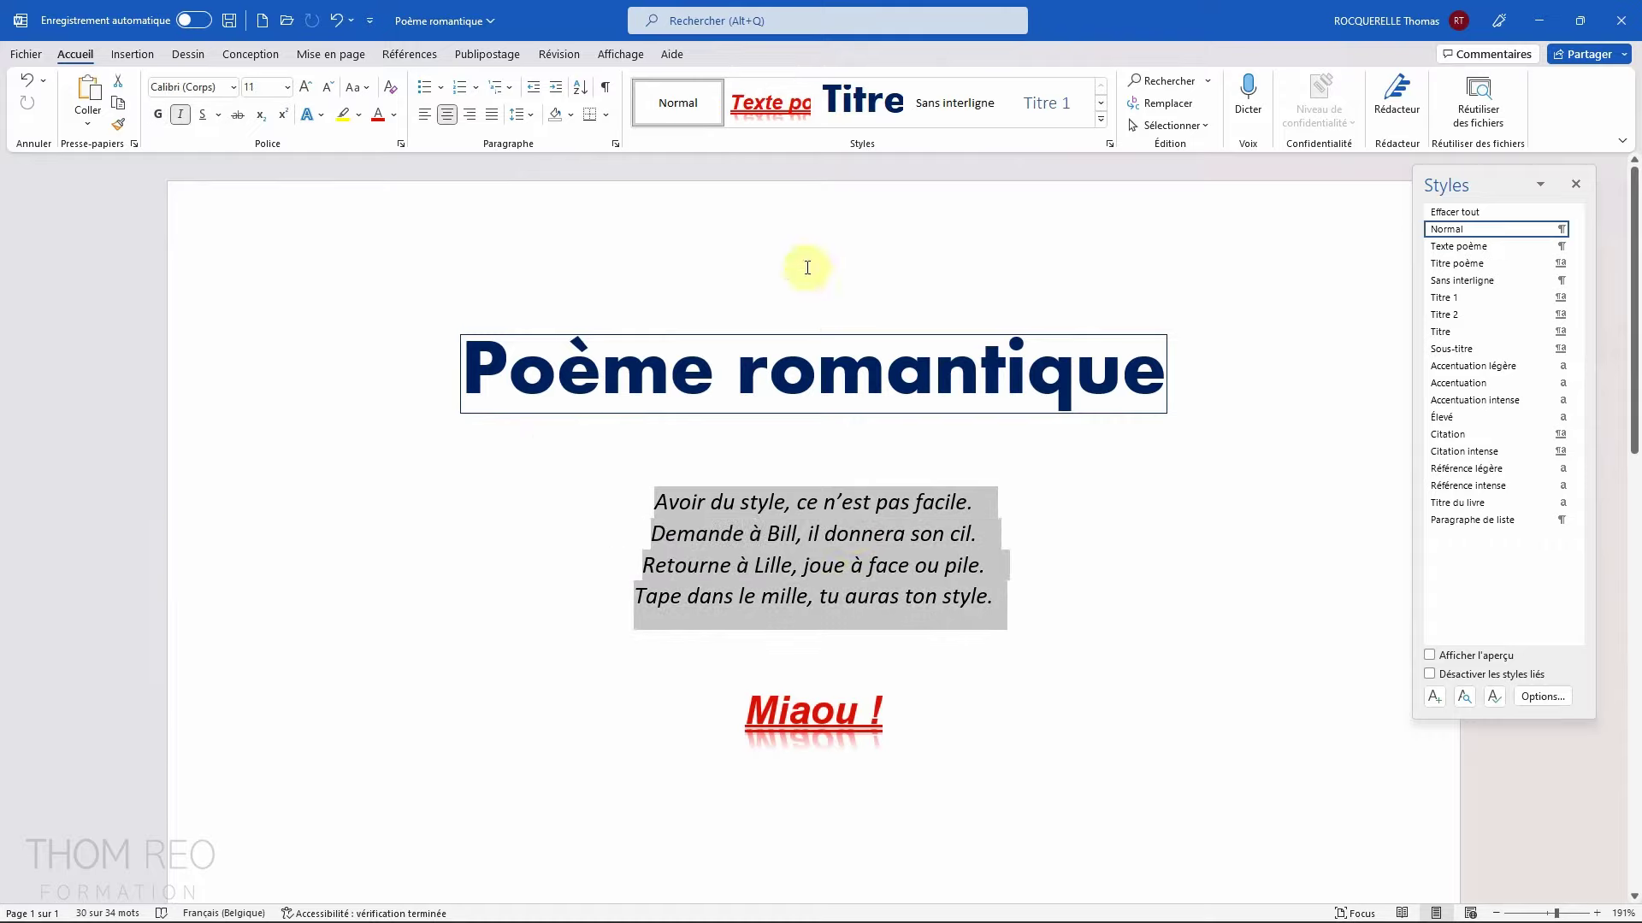
{"action": "left_click", "coordinate": [781, 109]}
{"action": "scroll", "coordinate": [1206, 421], "scroll_direction": "down", "scroll_amount": 1}
{"action": "left_click", "coordinate": [1205, 421]}
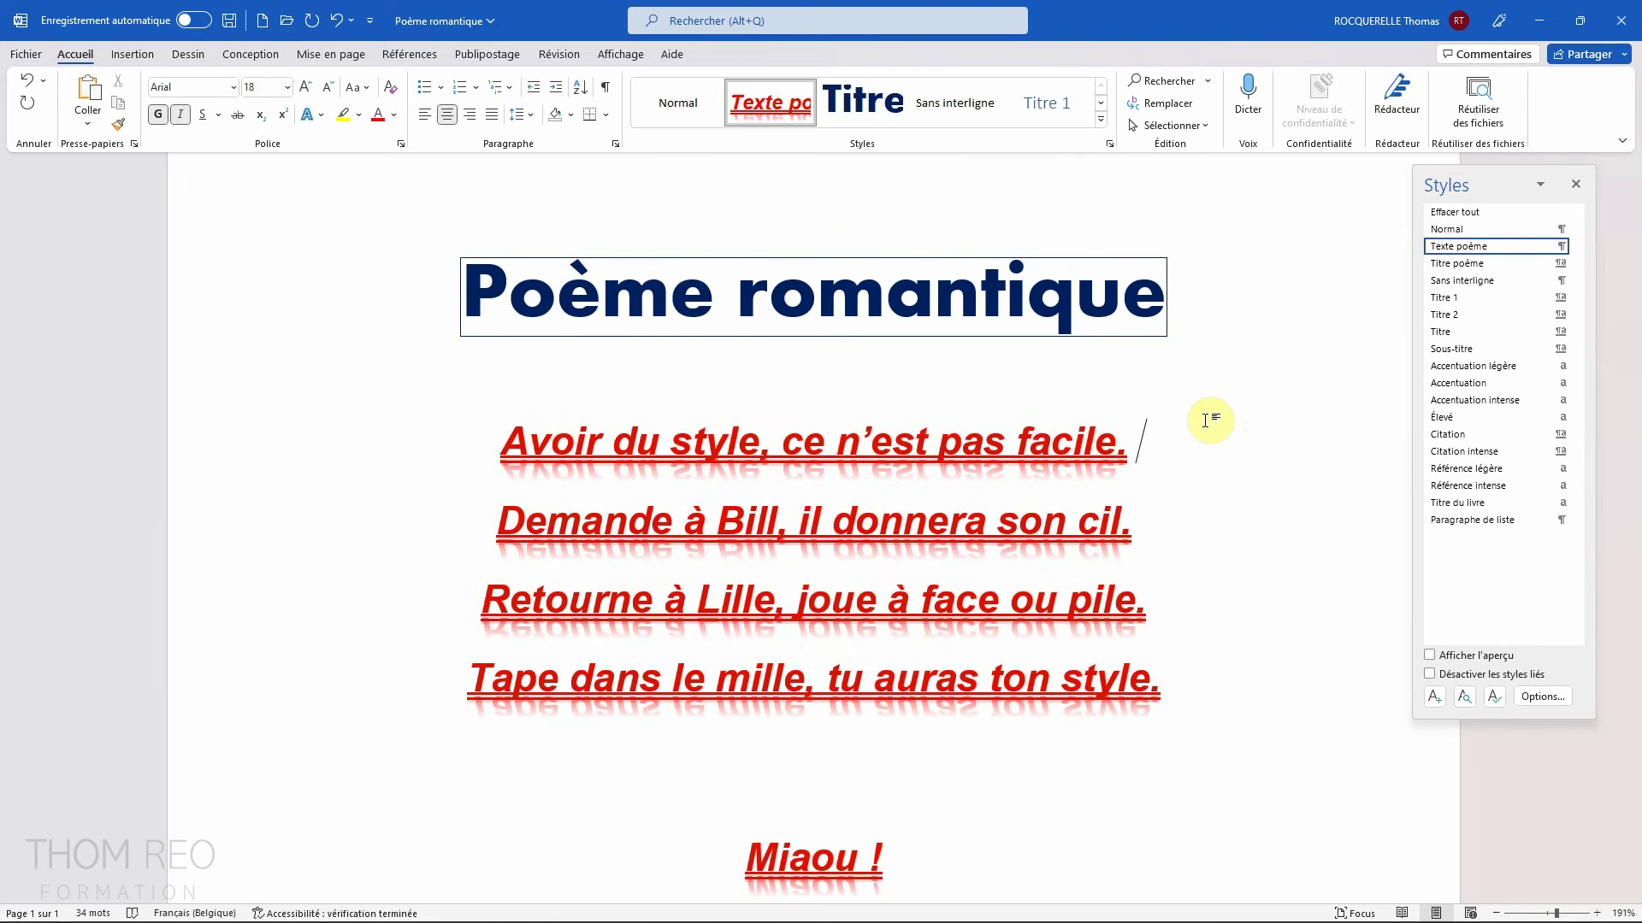